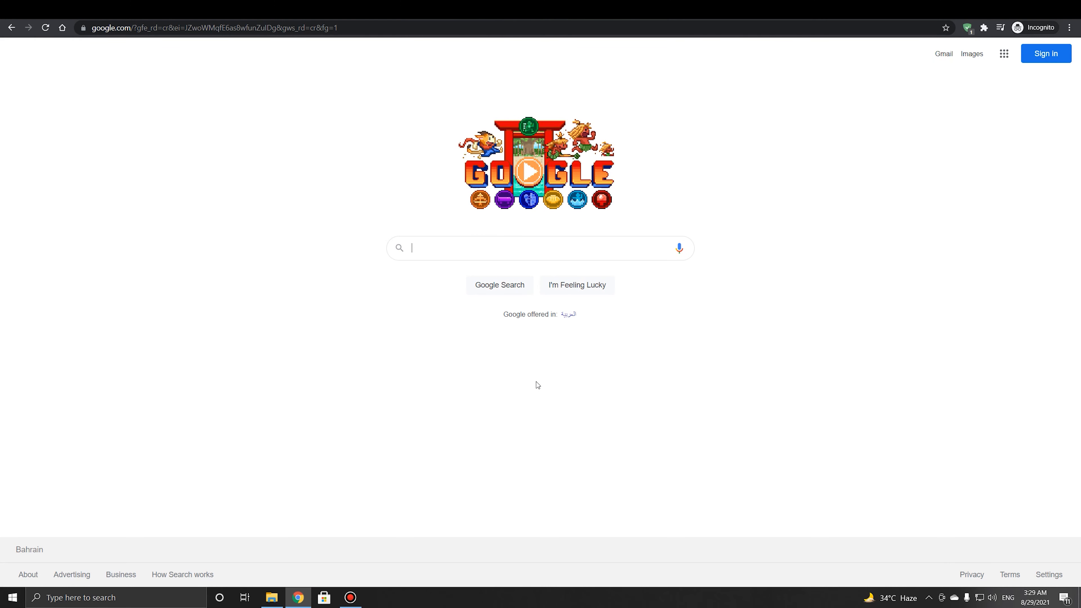
Search Google for 'obs download' using the autocomplete suggestion
{"action": "left_click", "coordinate": [540, 247]}
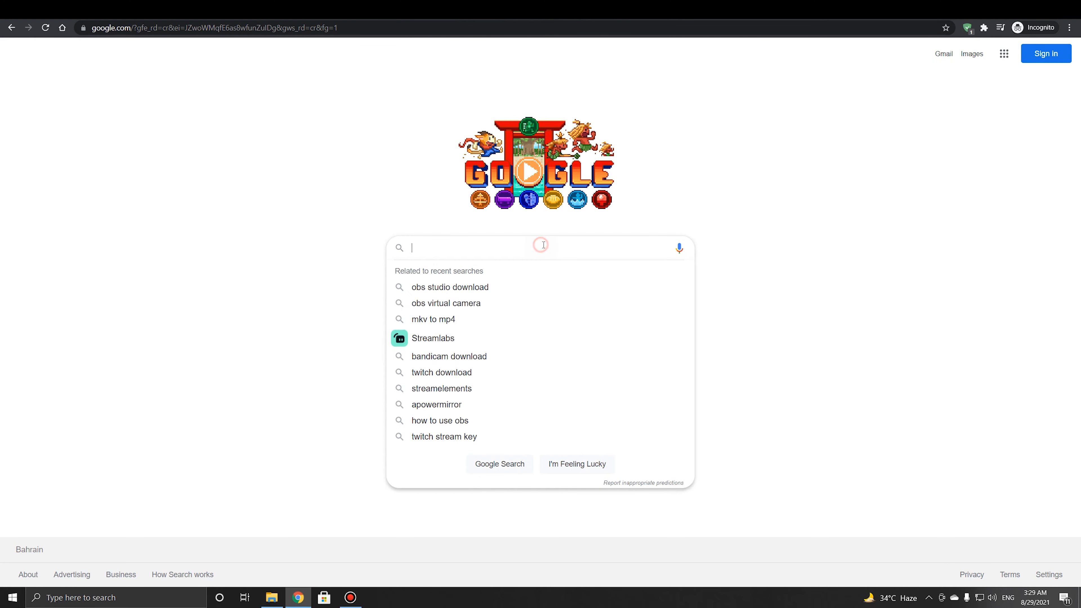
{"action": "type", "text": "o"}
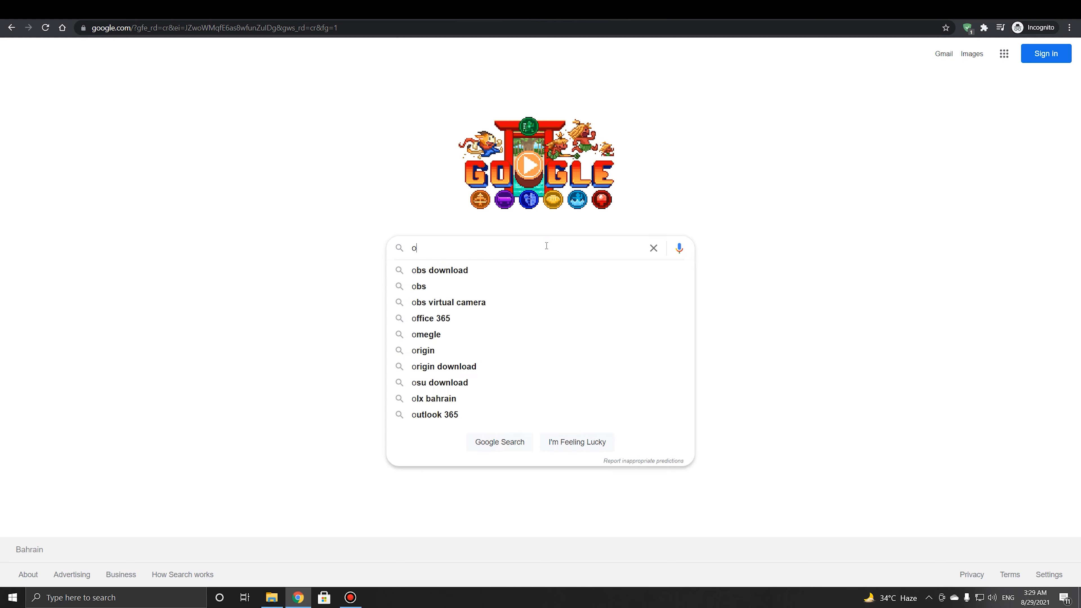
{"action": "type", "text": "bs do"}
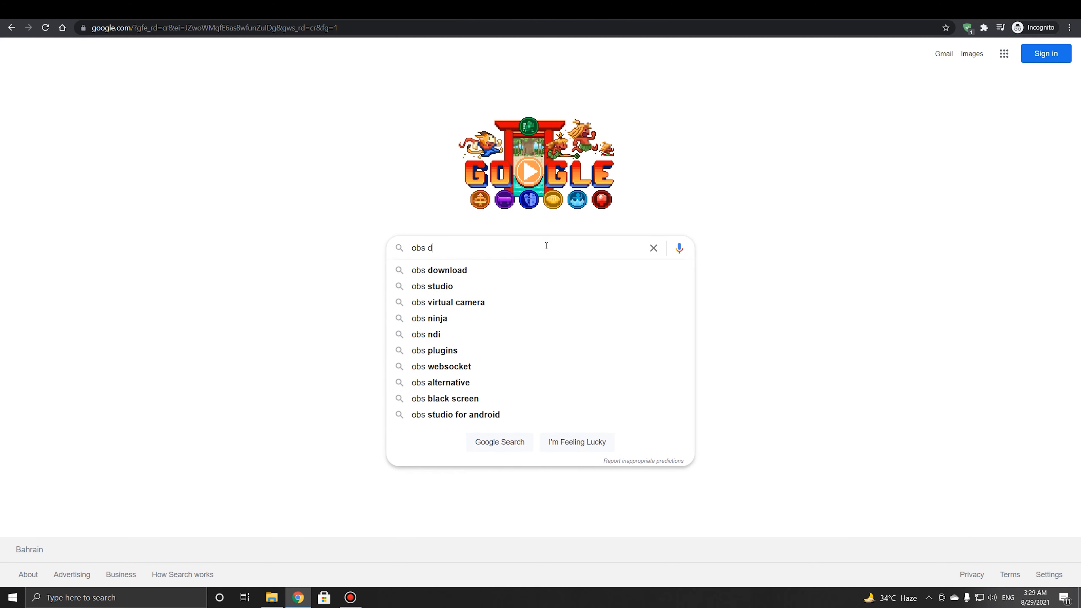
{"action": "left_click", "coordinate": [432, 275]}
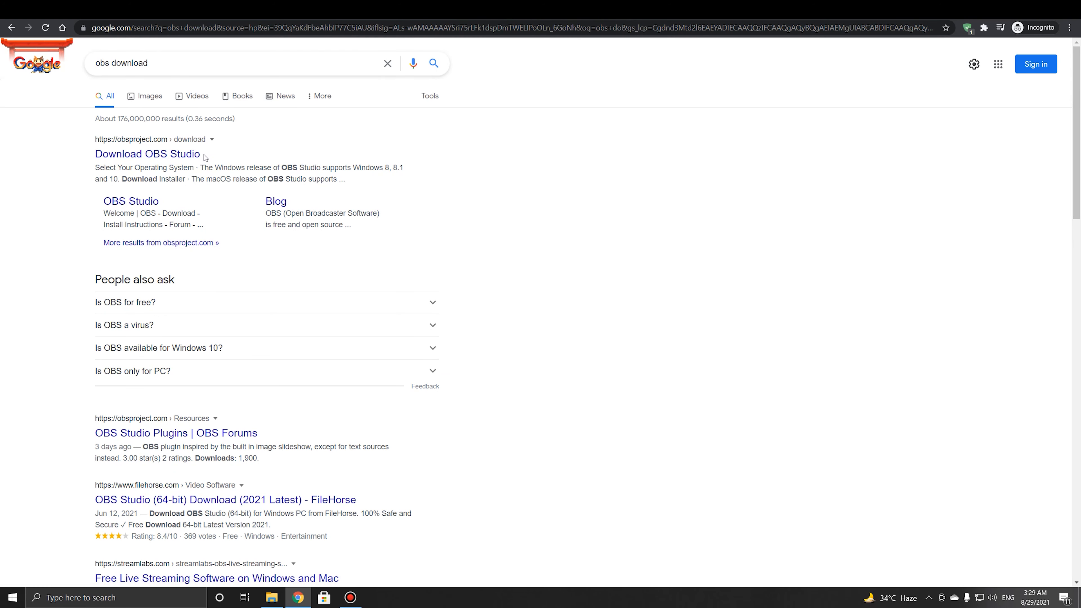
Go to the obsproject.com Download OBS Studio page and download the Windows installer
{"action": "left_click", "coordinate": [154, 156]}
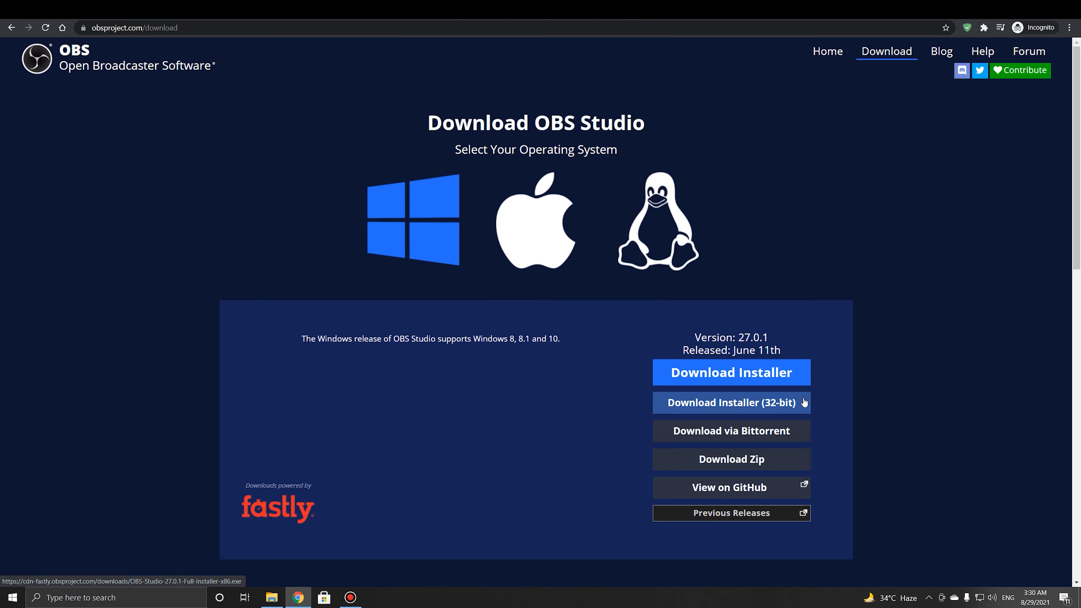
{"action": "left_click", "coordinate": [728, 377]}
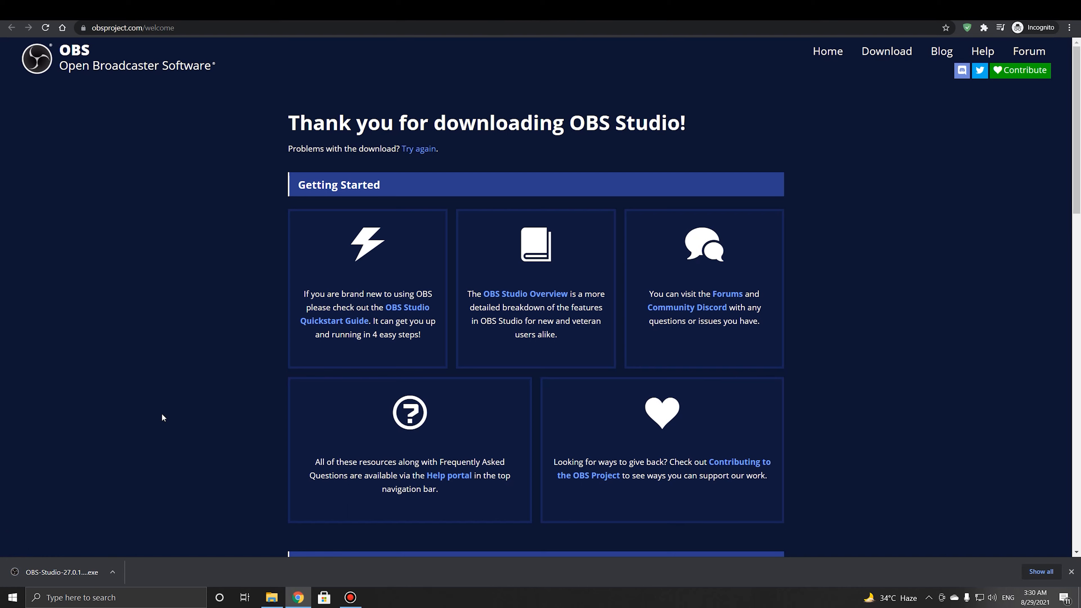
Run the downloaded OBS installer and bring its setup wizard into view
{"action": "left_click", "coordinate": [67, 571]}
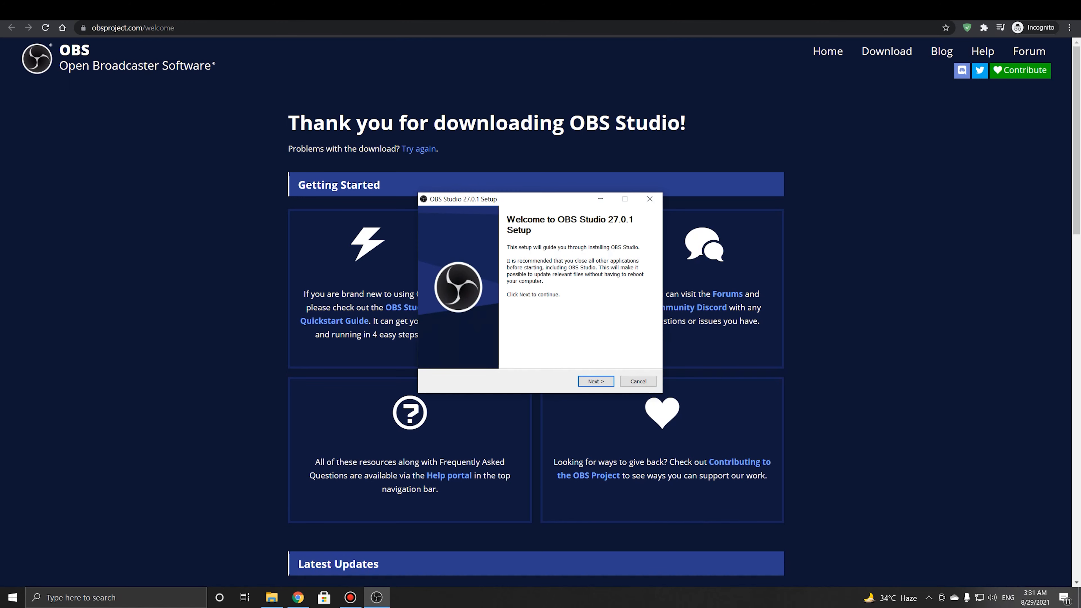
{"action": "key", "text": "alt+Tab"}
{"action": "key", "text": "super+Down"}
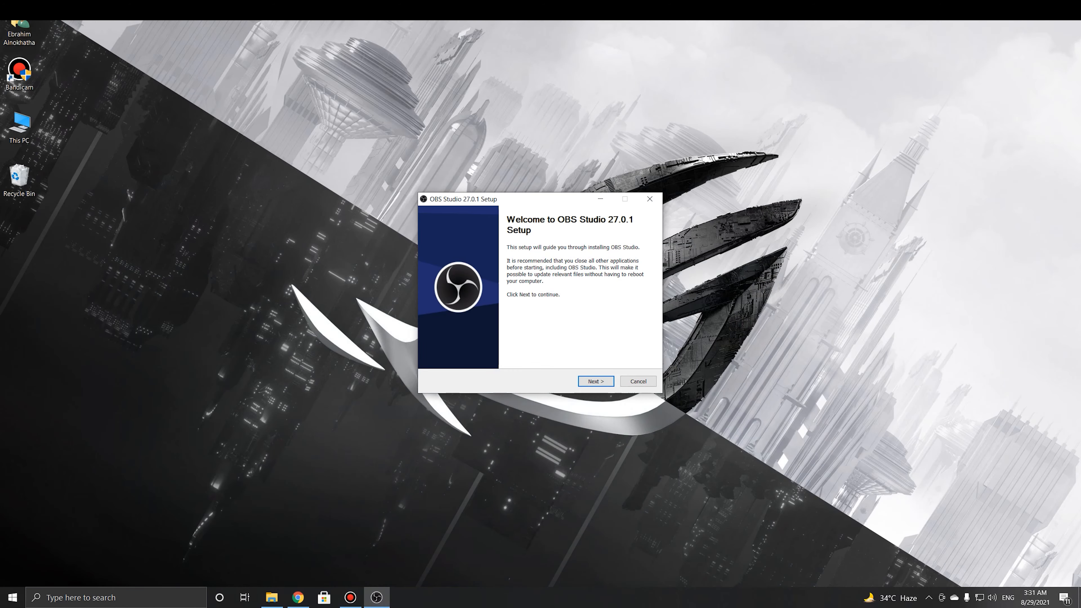
{"action": "left_click_drag", "start_coordinate": [495, 201], "coordinate": [465, 212]}
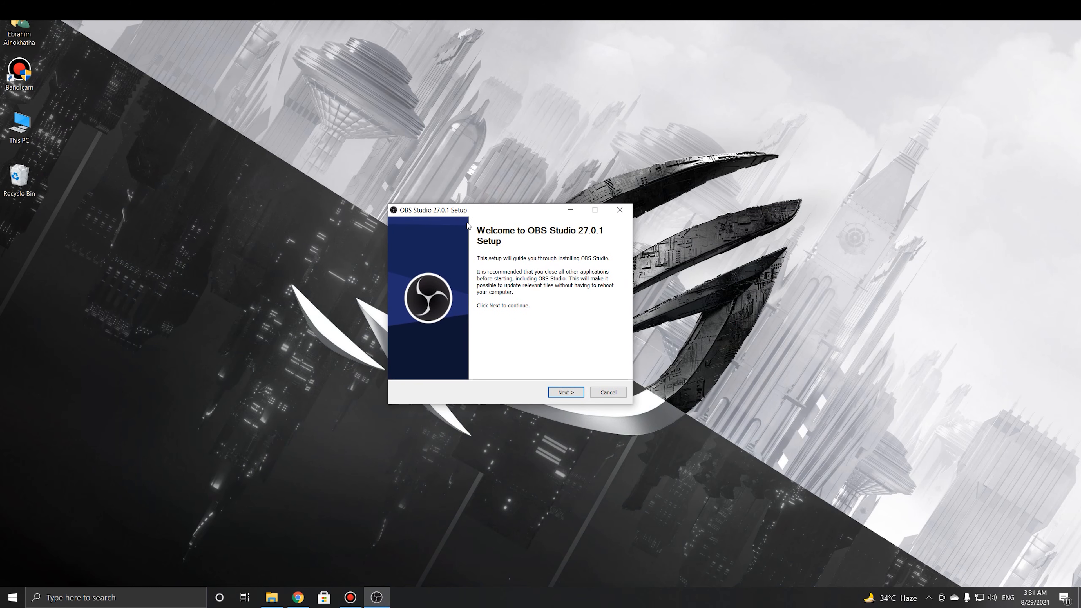
Install OBS Studio 27.0.1 through the wizard and finish with launch enabled
{"action": "left_click", "coordinate": [561, 397]}
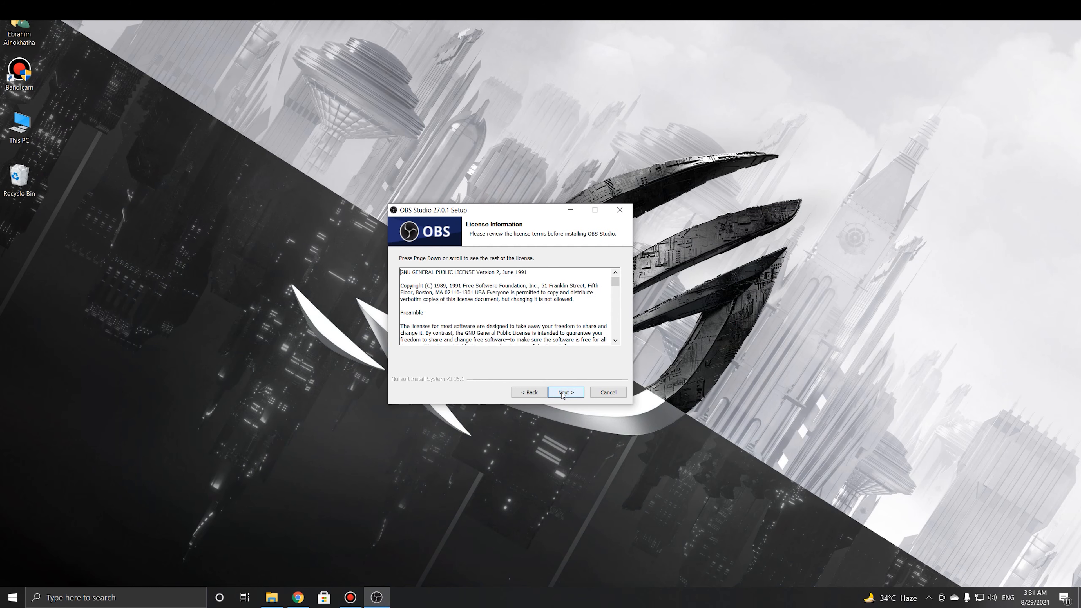
{"action": "left_click", "coordinate": [562, 395]}
{"action": "left_click", "coordinate": [562, 392]}
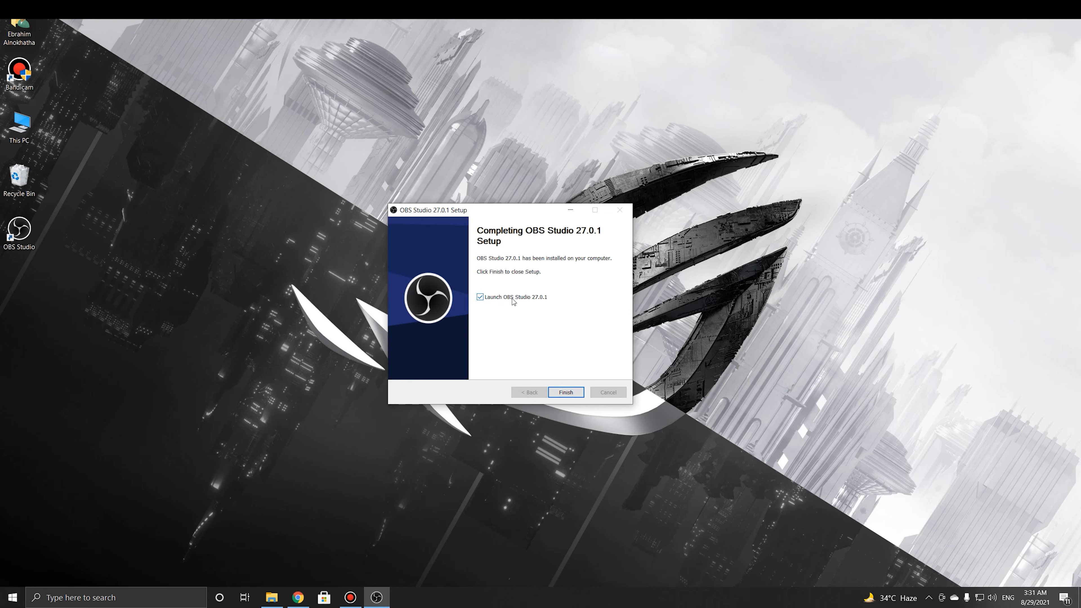
{"action": "left_click", "coordinate": [567, 392]}
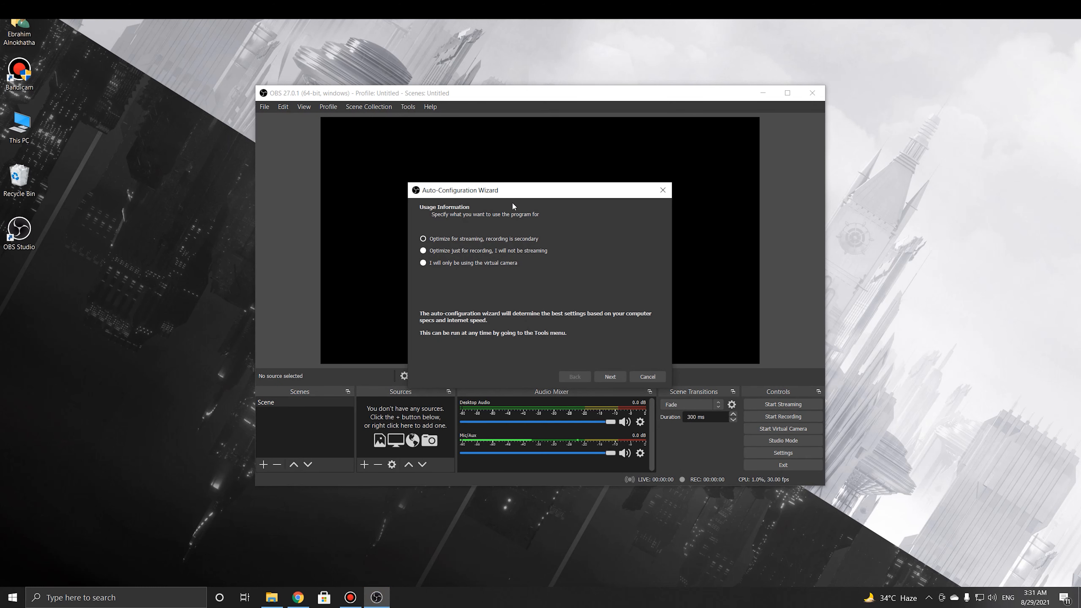
Choose 'Optimize just for recording' in the Auto-Configuration Wizard
{"action": "left_click", "coordinate": [471, 237]}
{"action": "left_click", "coordinate": [423, 250]}
{"action": "left_click", "coordinate": [609, 378]}
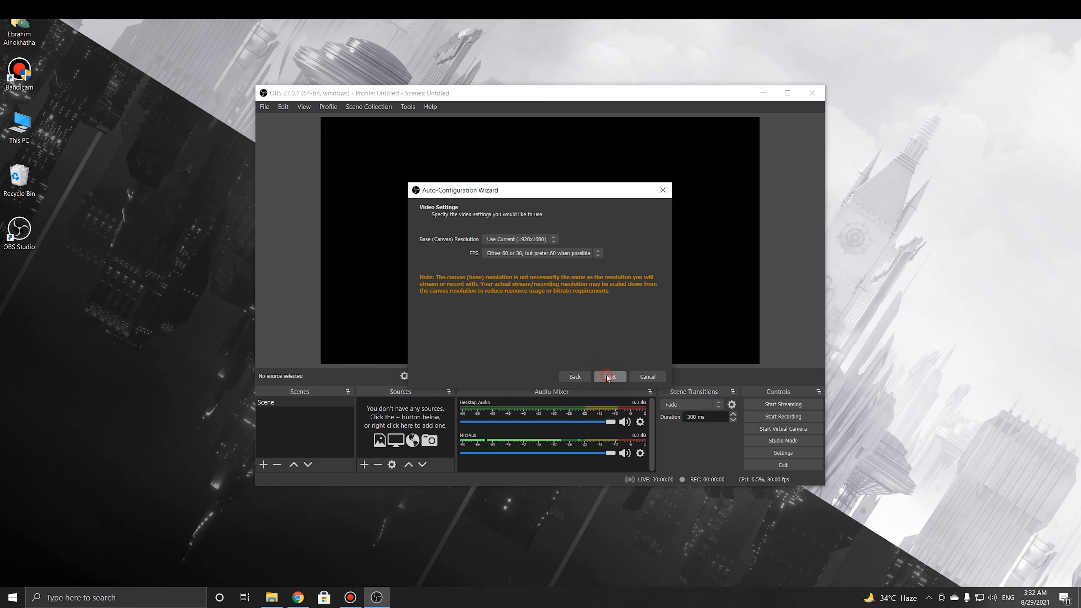
Set a Display 1 (2560x1440) canvas at 60 FPS and apply the recommended settings
{"action": "left_click", "coordinate": [523, 240]}
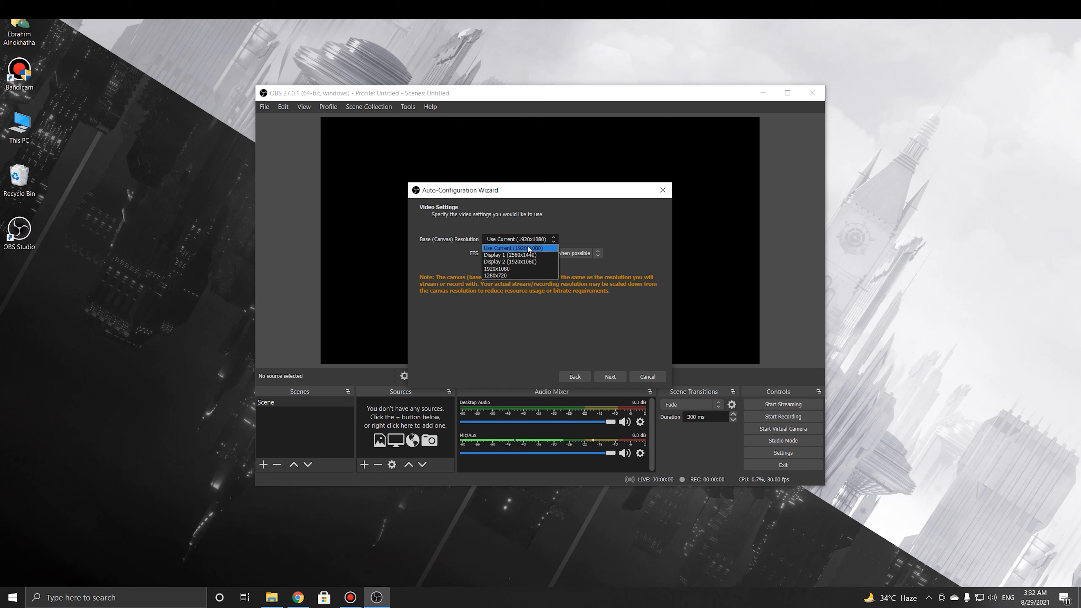
{"action": "left_click", "coordinate": [513, 255]}
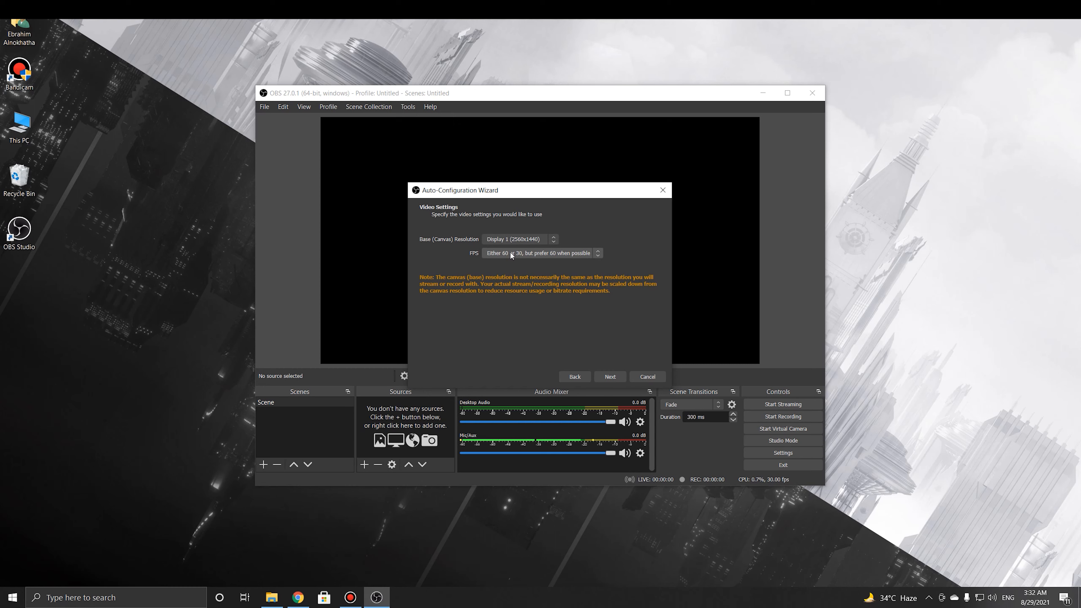
{"action": "left_click", "coordinate": [511, 253]}
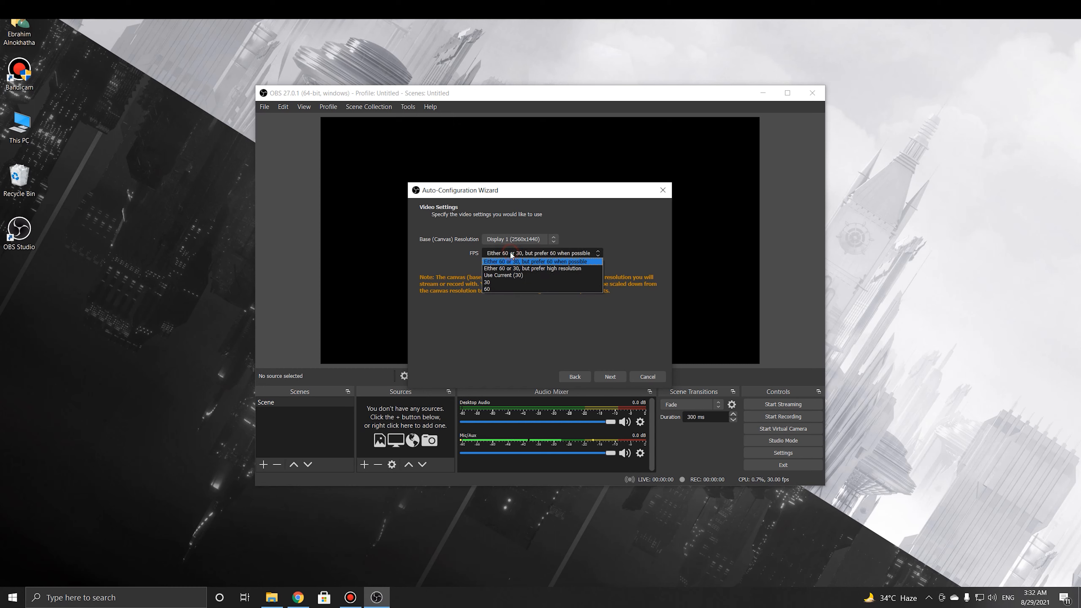
{"action": "left_click", "coordinate": [493, 291]}
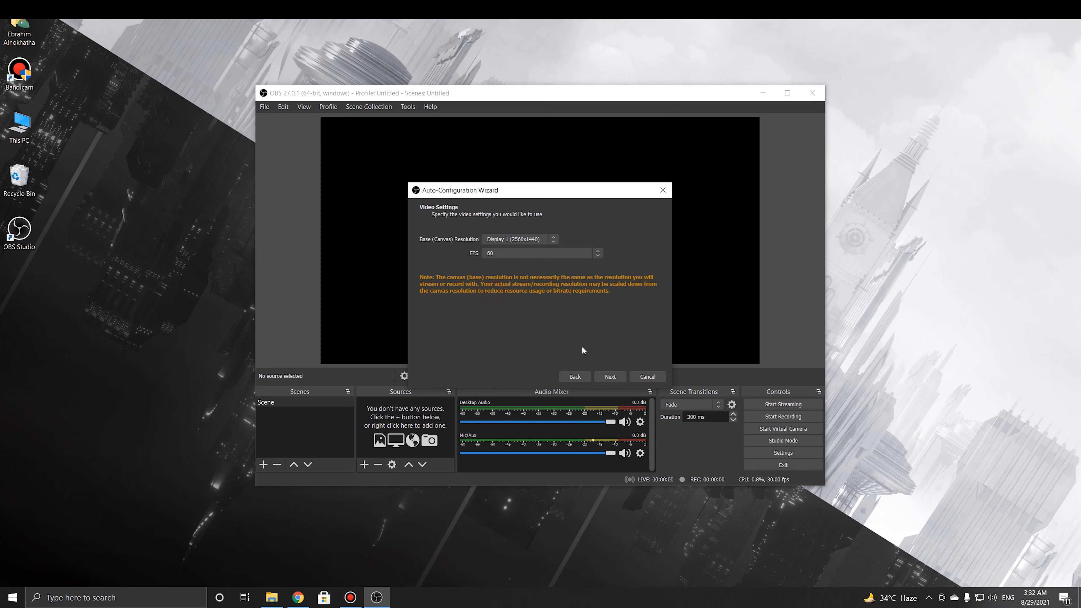
{"action": "left_click", "coordinate": [609, 376]}
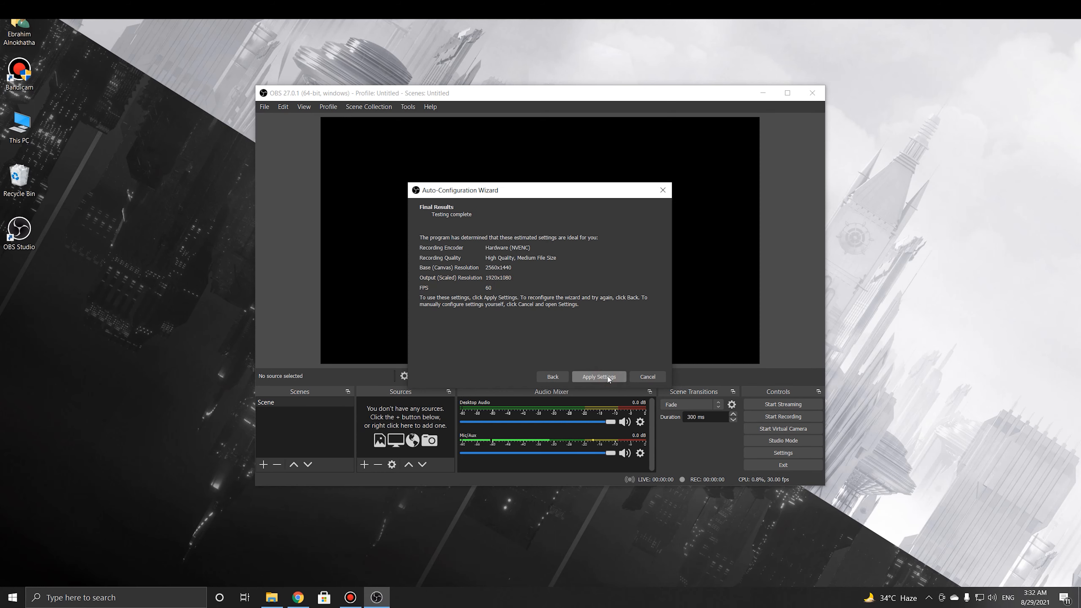
{"action": "left_click", "coordinate": [609, 377]}
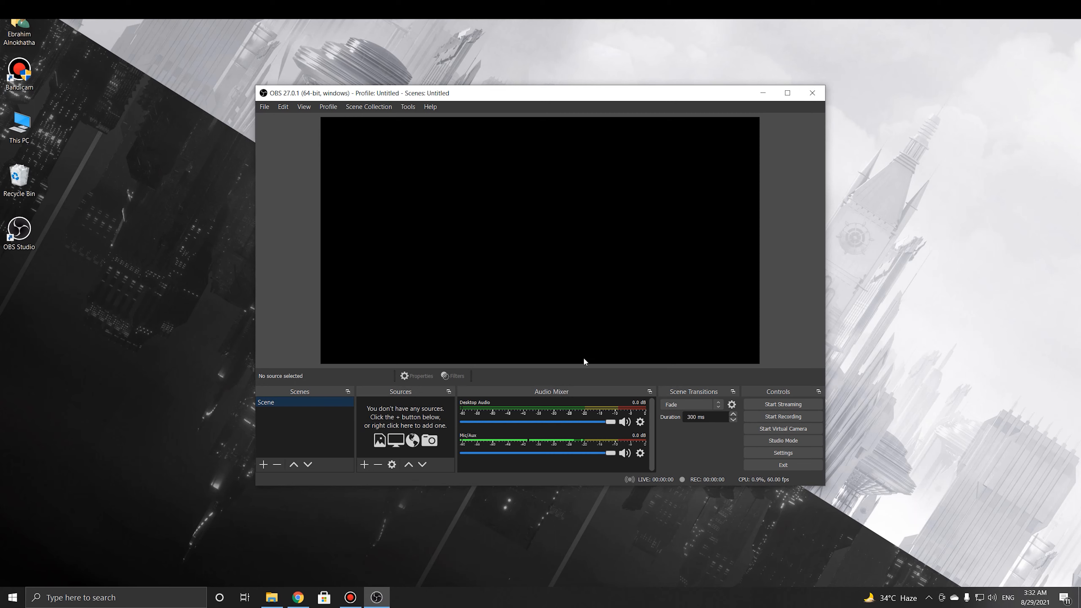
In Settings, keep mkv as the Output recording format, then move to the Video page
{"action": "left_click", "coordinate": [269, 106]}
{"action": "left_click", "coordinate": [269, 150]}
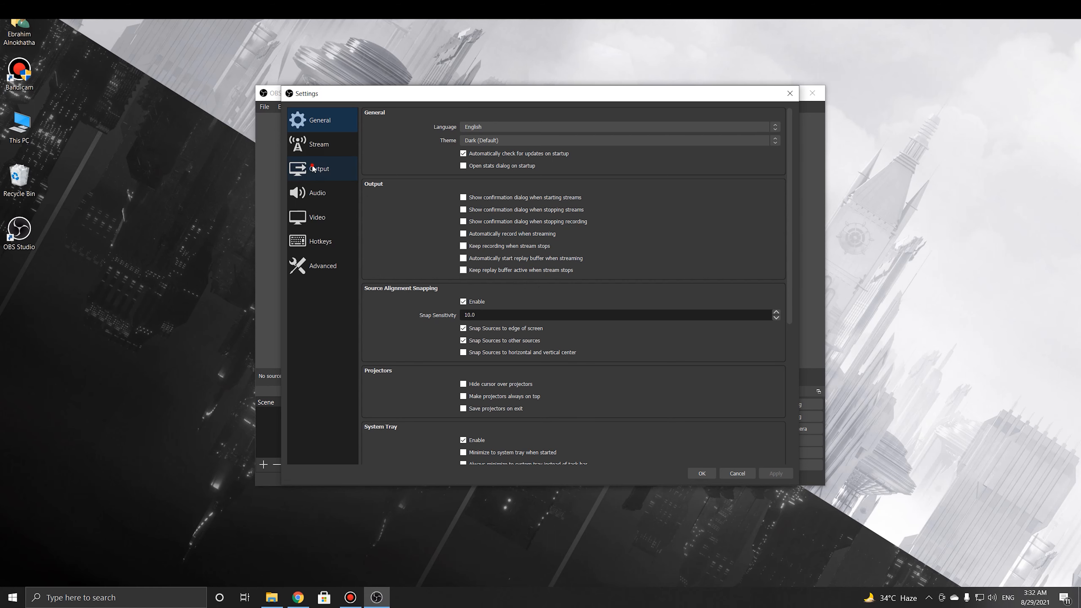
{"action": "left_click", "coordinate": [312, 169]}
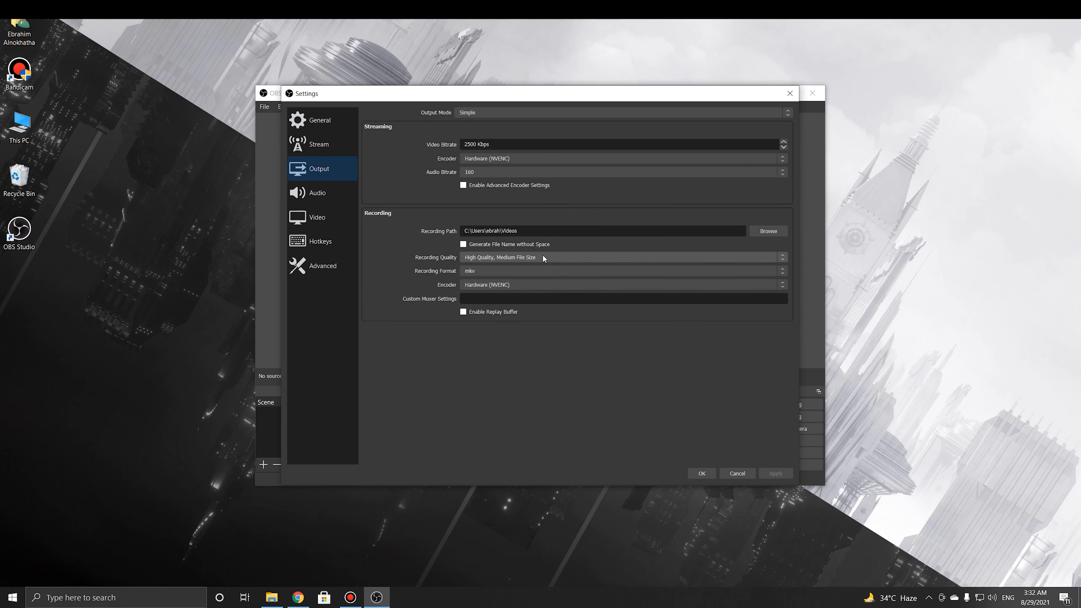
{"action": "left_click", "coordinate": [535, 270]}
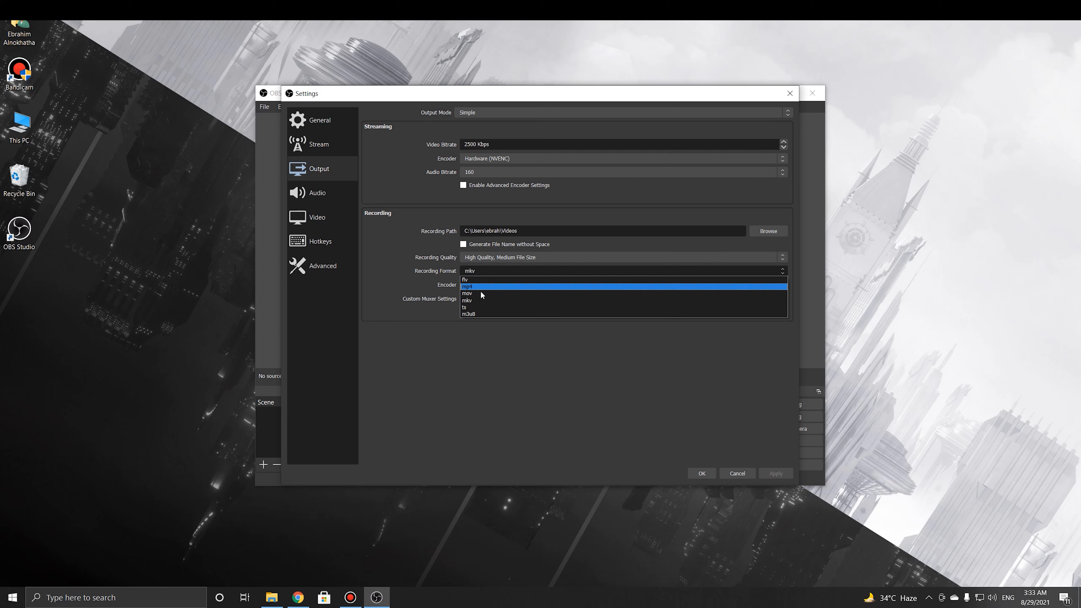
{"action": "left_click", "coordinate": [482, 300]}
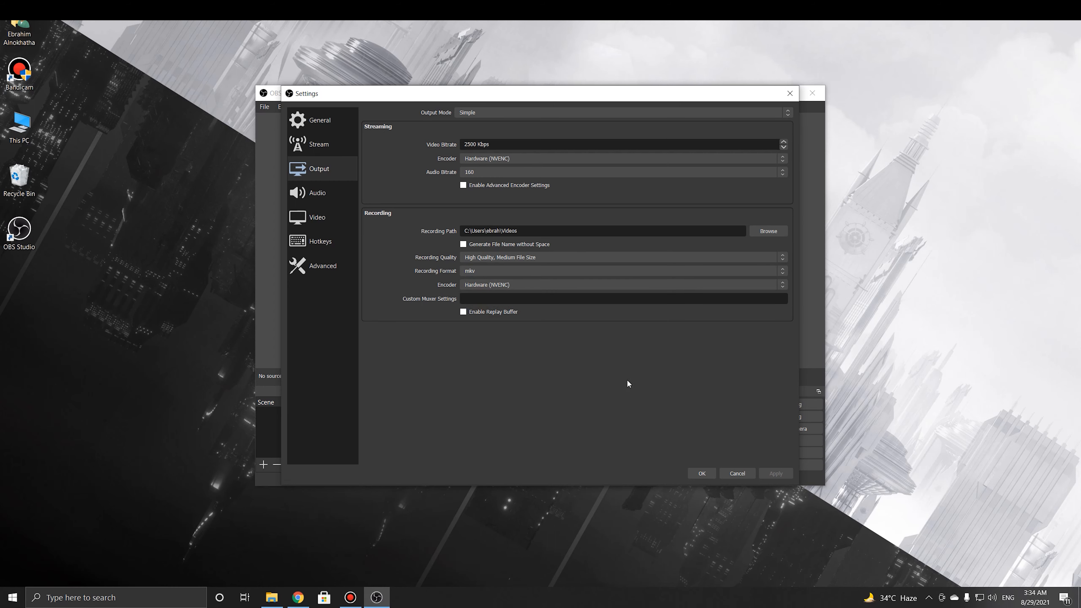
{"action": "left_click", "coordinate": [320, 218]}
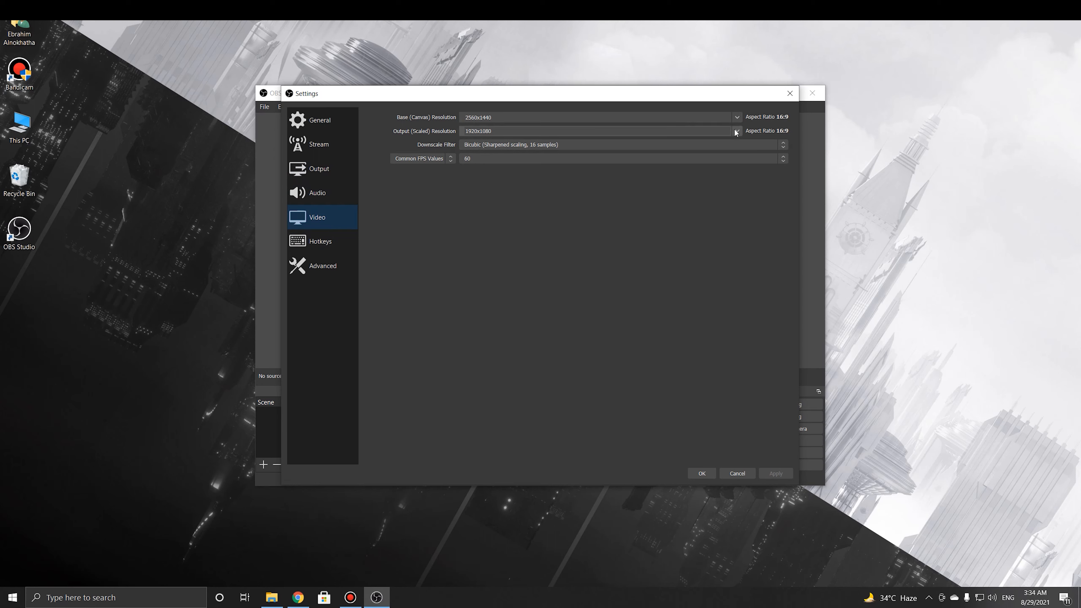
Leave the base resolution at 2560x1440 and FPS at 60, then save and close Settings
{"action": "left_click", "coordinate": [736, 120]}
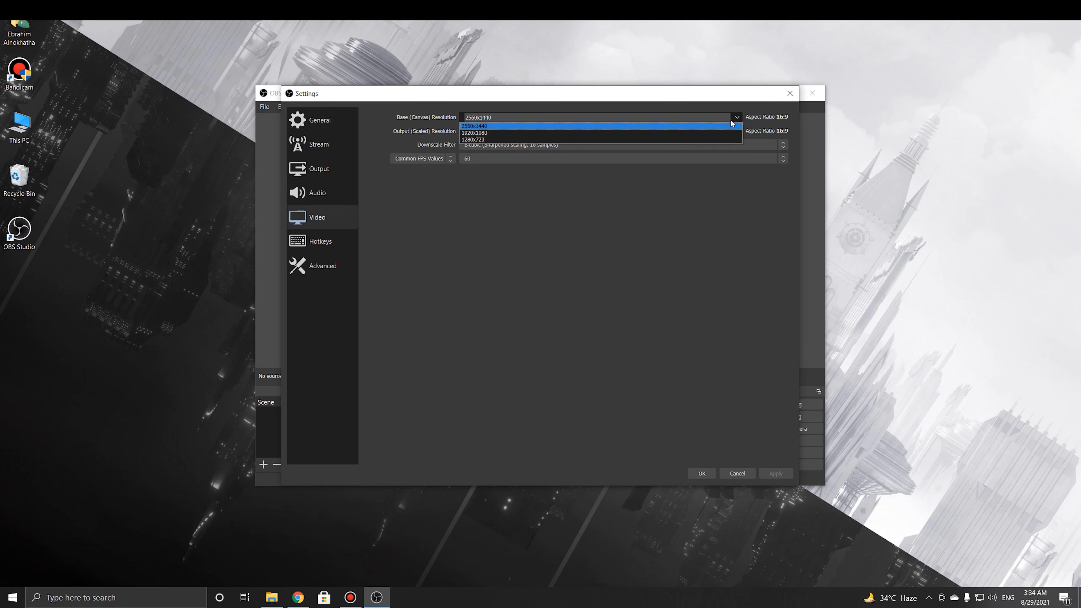
{"action": "left_click", "coordinate": [678, 203]}
{"action": "left_click", "coordinate": [662, 159]}
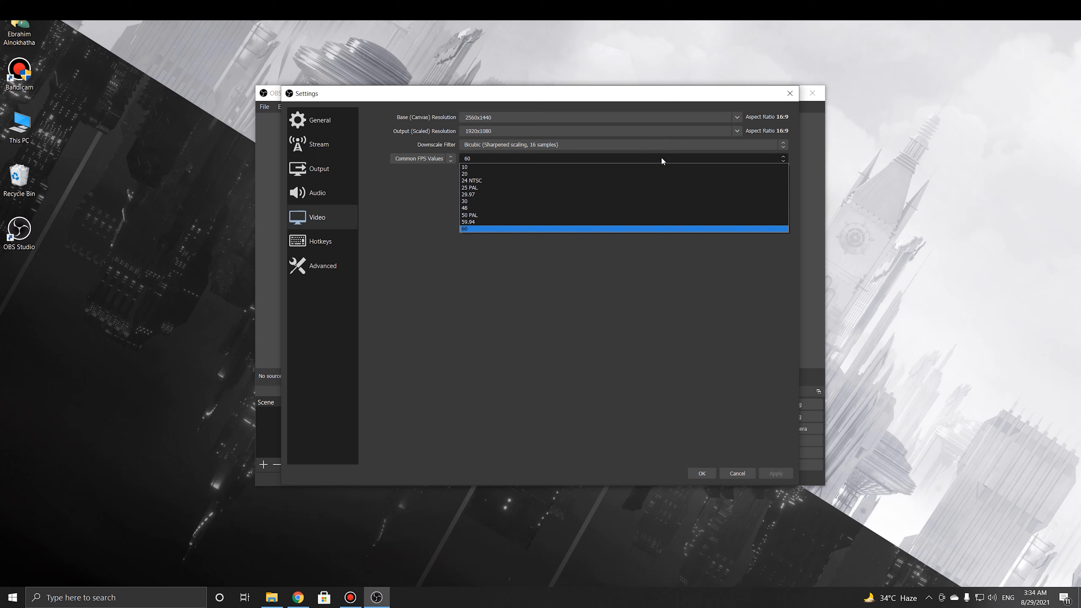
{"action": "left_click", "coordinate": [662, 160]}
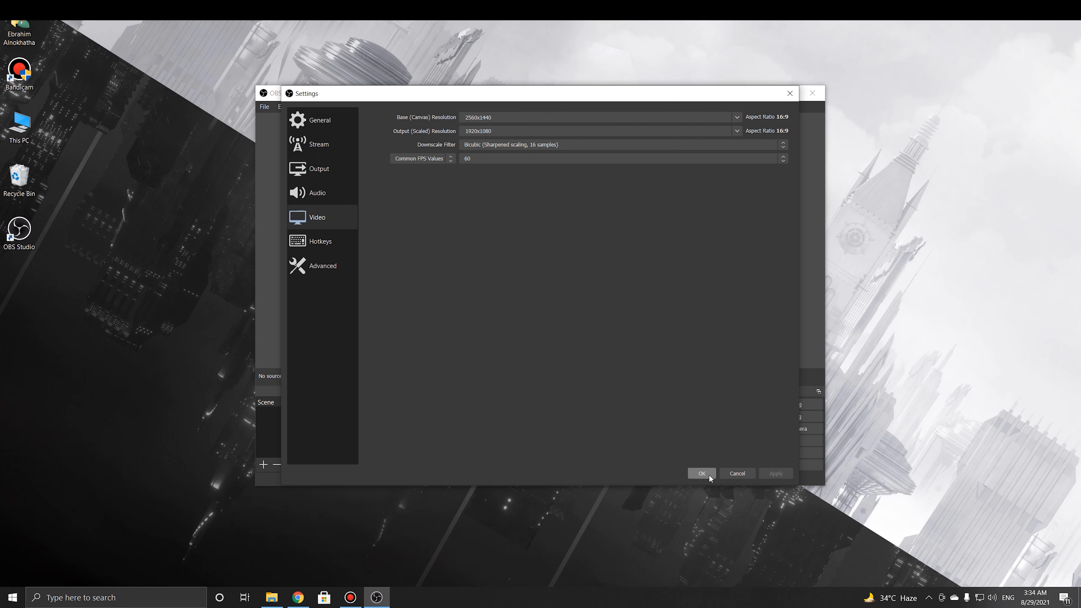
{"action": "left_click", "coordinate": [702, 474]}
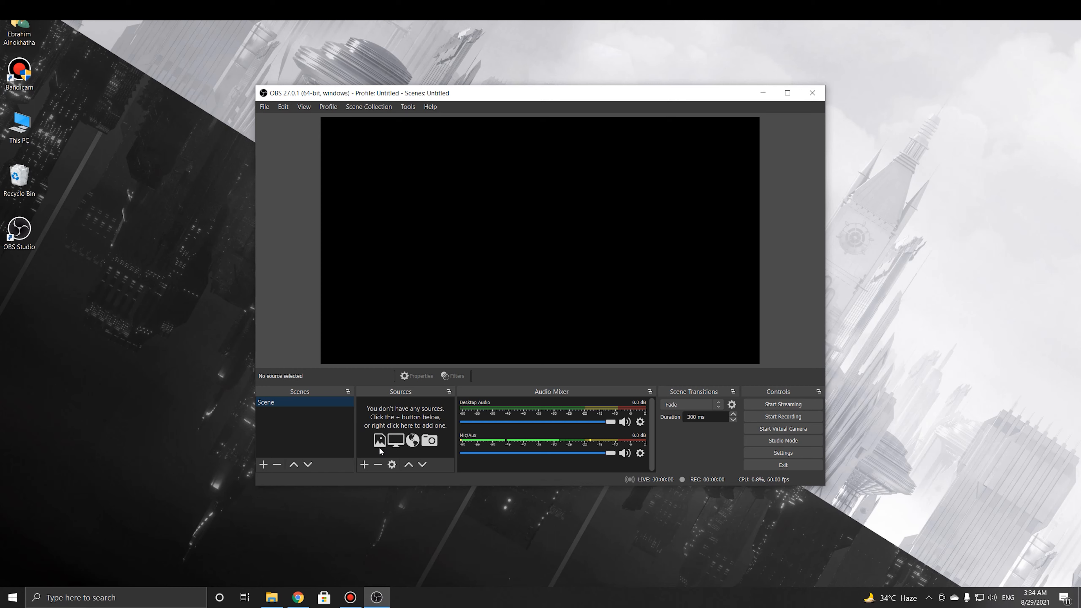
Add a new Display Capture source to the scene
{"action": "left_click", "coordinate": [364, 466]}
{"action": "mouse_move", "coordinate": [376, 453]}
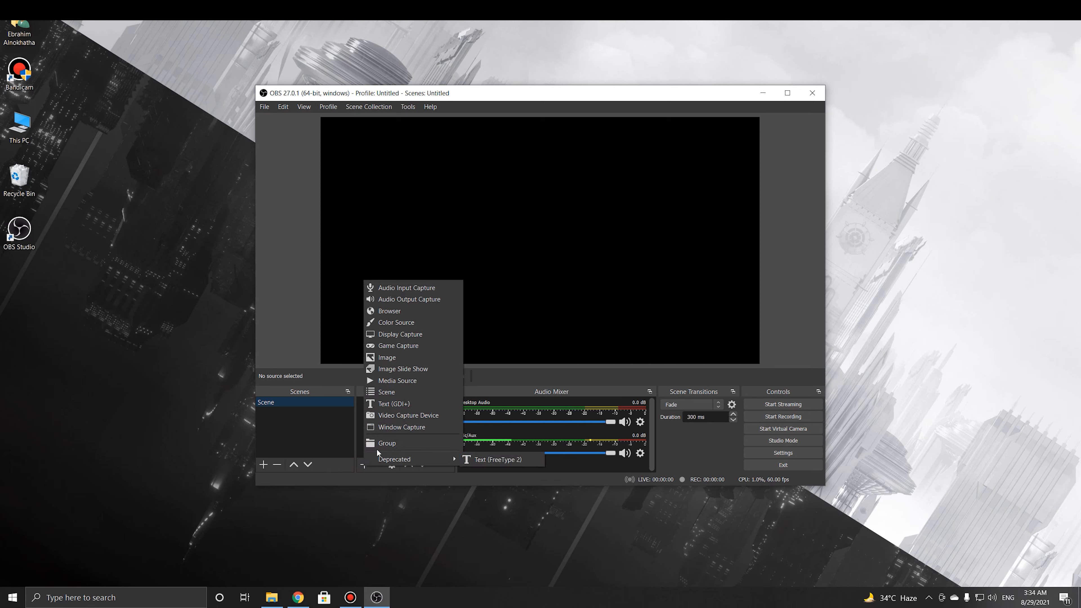
{"action": "left_click", "coordinate": [401, 334]}
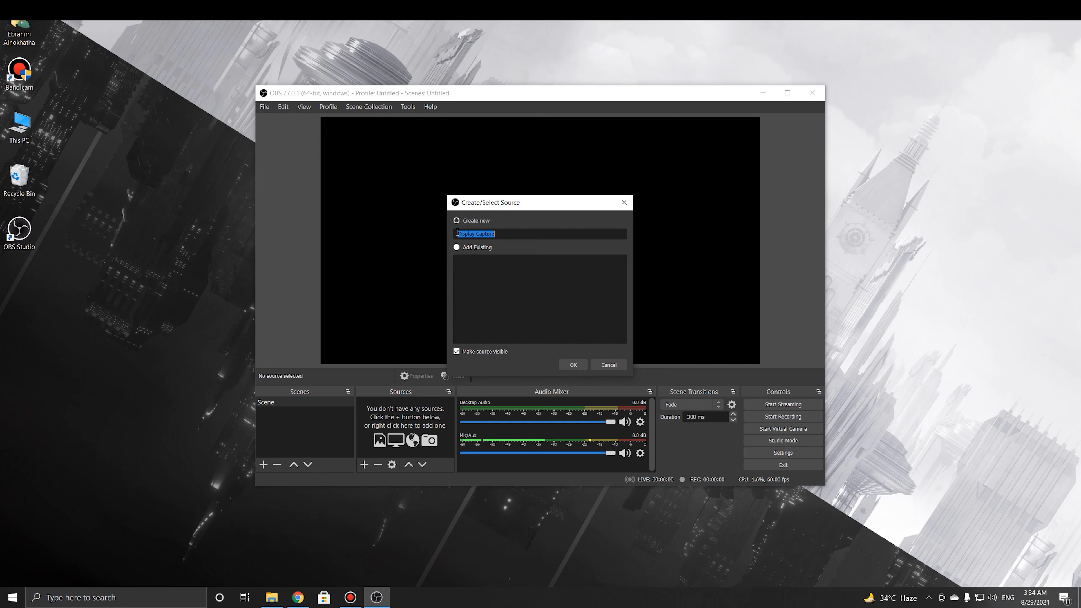
{"action": "left_click", "coordinate": [465, 222]}
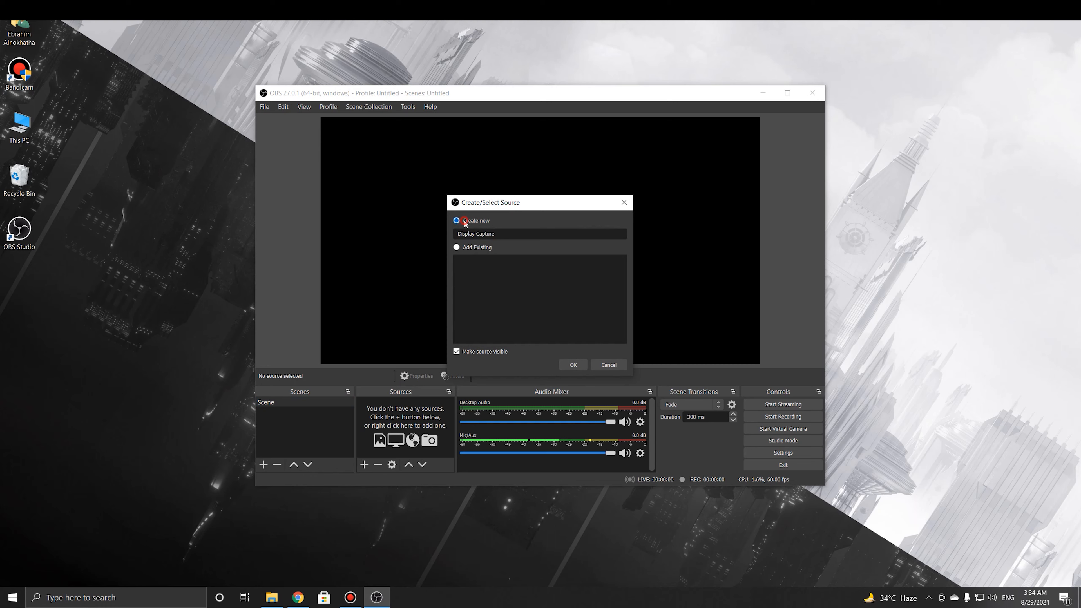
{"action": "left_click", "coordinate": [573, 364]}
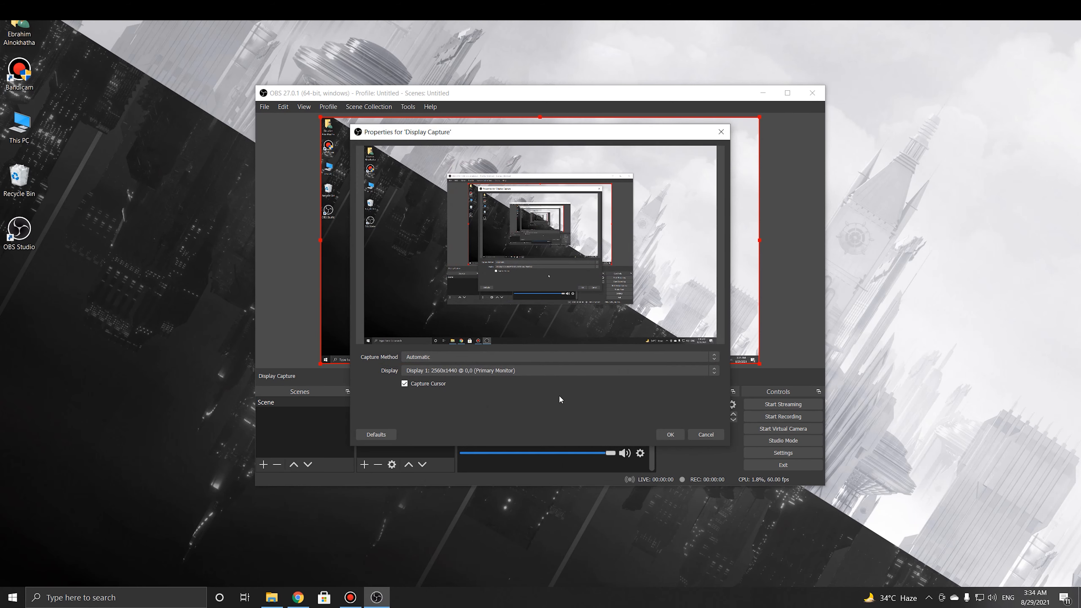
Set the capture to Display 1 (Primary Monitor, 2560x1440) and confirm
{"action": "left_click", "coordinate": [466, 372]}
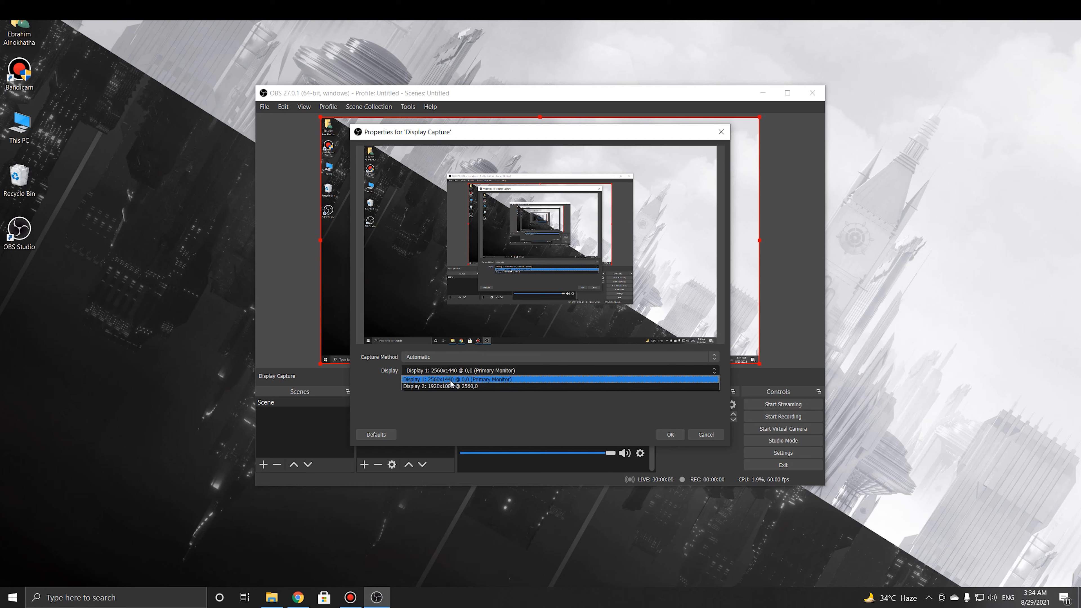
{"action": "left_click", "coordinate": [455, 379]}
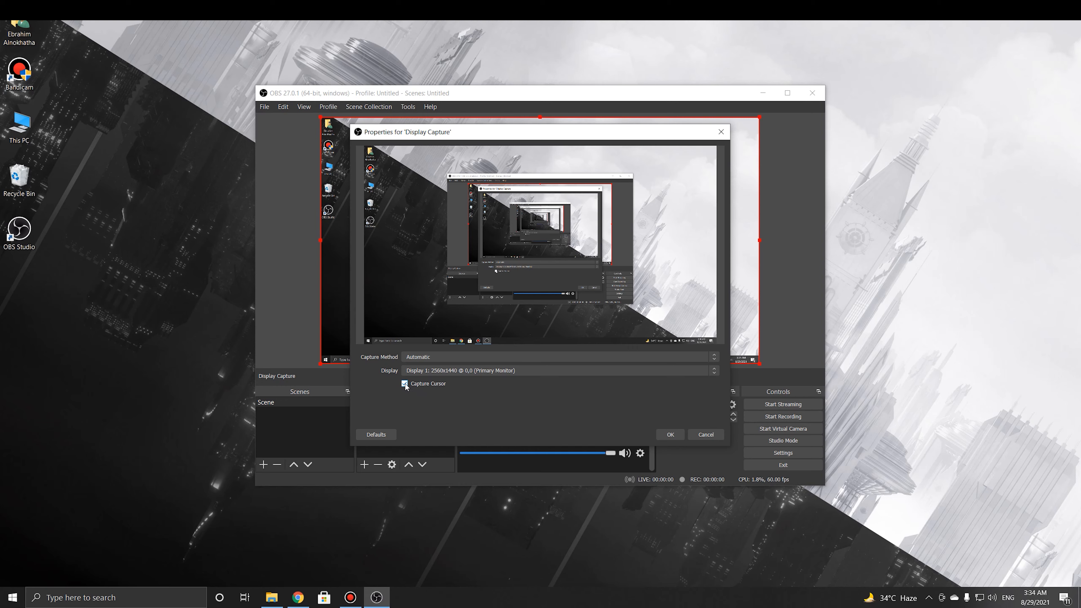
{"action": "left_click", "coordinate": [662, 435]}
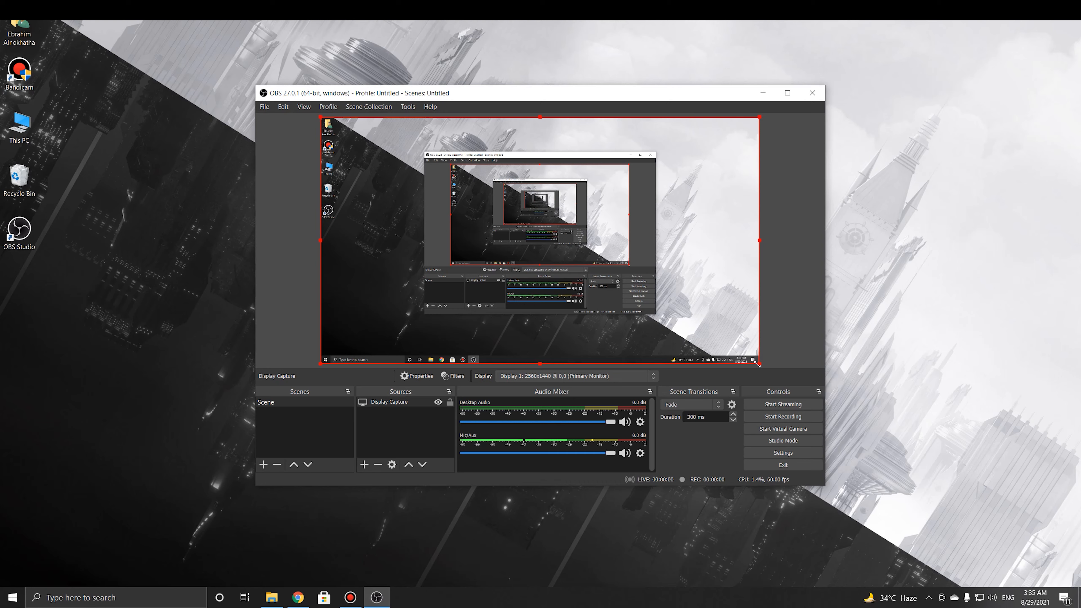
{"action": "left_click_drag", "start_coordinate": [757, 364], "coordinate": [569, 248]}
{"action": "mouse_move", "coordinate": [438, 177]}
{"action": "left_mouse_down"}
{"action": "mouse_move", "coordinate": [509, 226]}
{"action": "mouse_move", "coordinate": [458, 199]}
{"action": "mouse_move", "coordinate": [438, 163]}
{"action": "mouse_move", "coordinate": [423, 163]}
{"action": "left_mouse_up"}
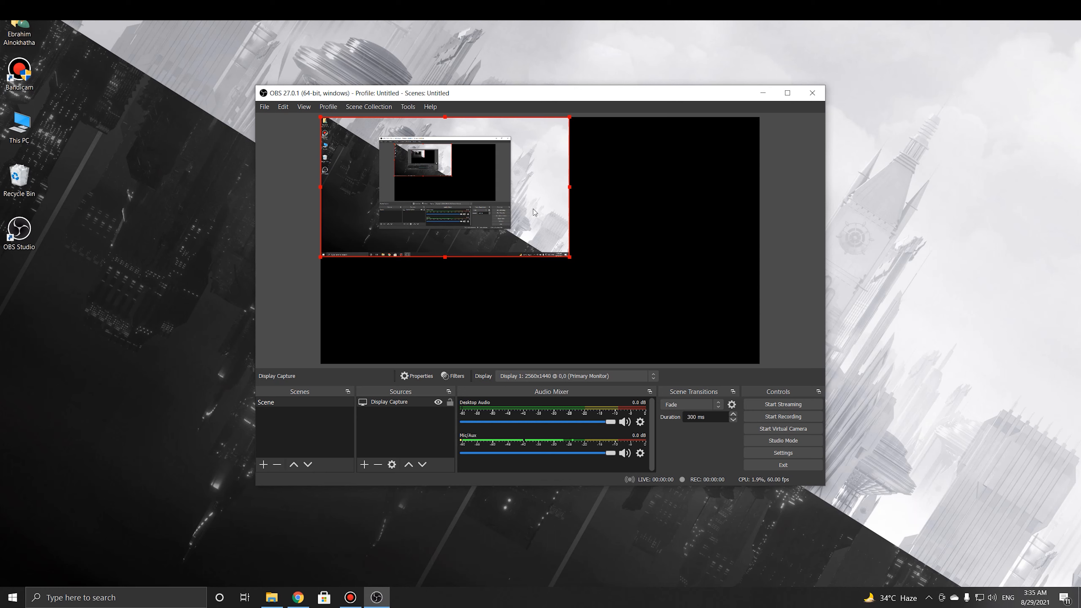
{"action": "left_click_drag", "start_coordinate": [568, 256], "coordinate": [761, 362]}
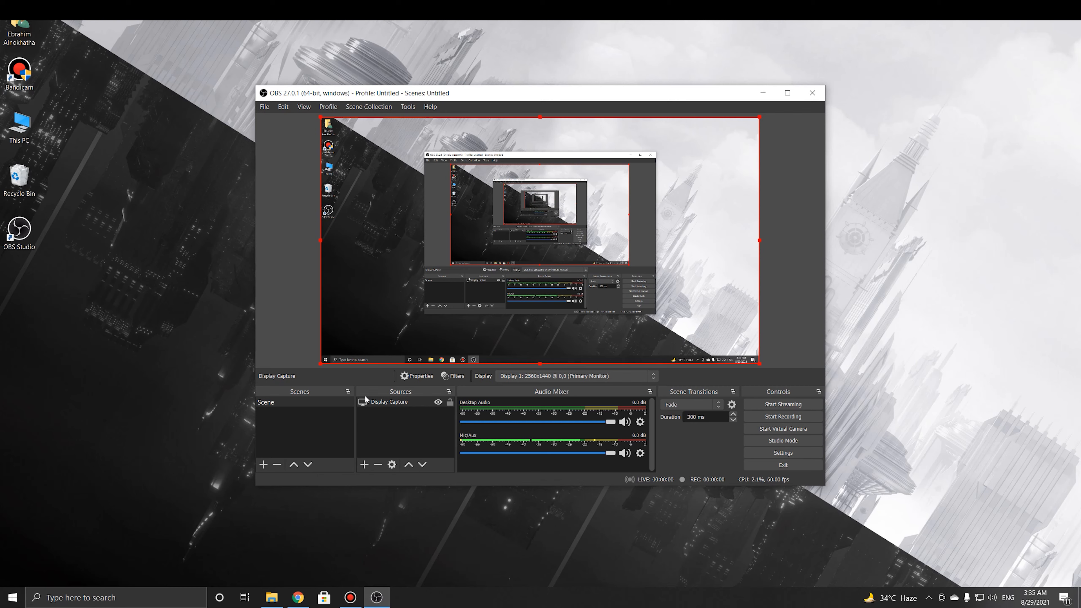
Create a new Audio Input Capture source
{"action": "left_click", "coordinate": [365, 466]}
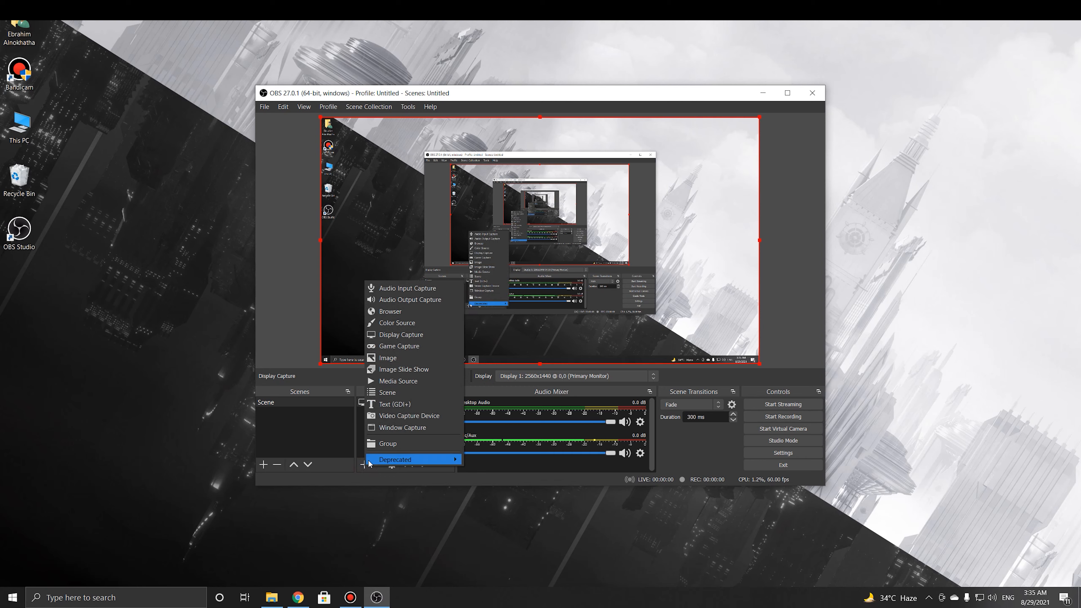
{"action": "left_click", "coordinate": [412, 289]}
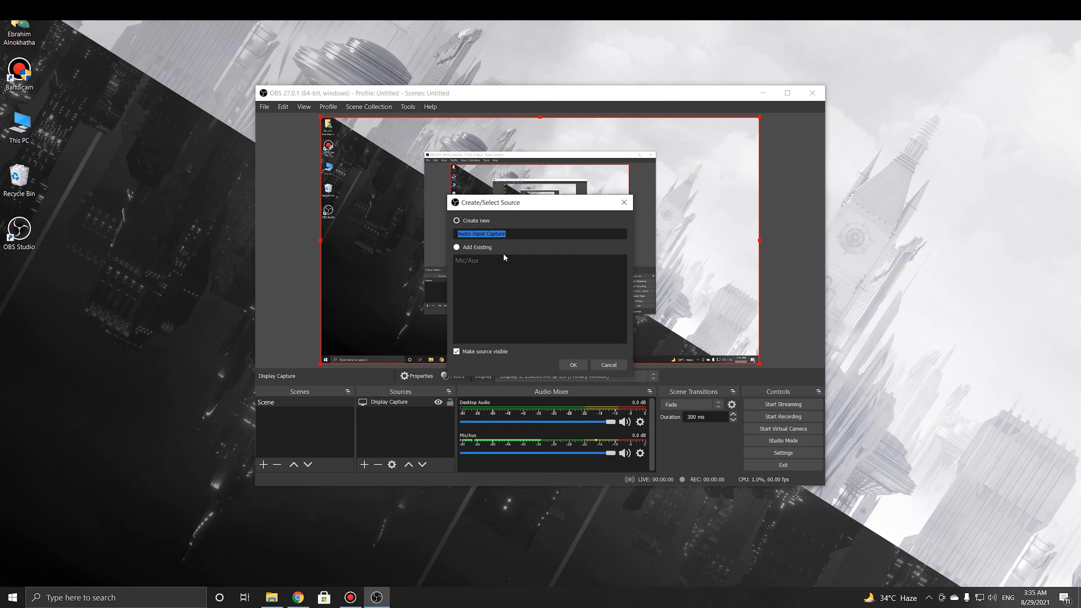
{"action": "left_click", "coordinate": [478, 221]}
{"action": "left_click", "coordinate": [574, 365]}
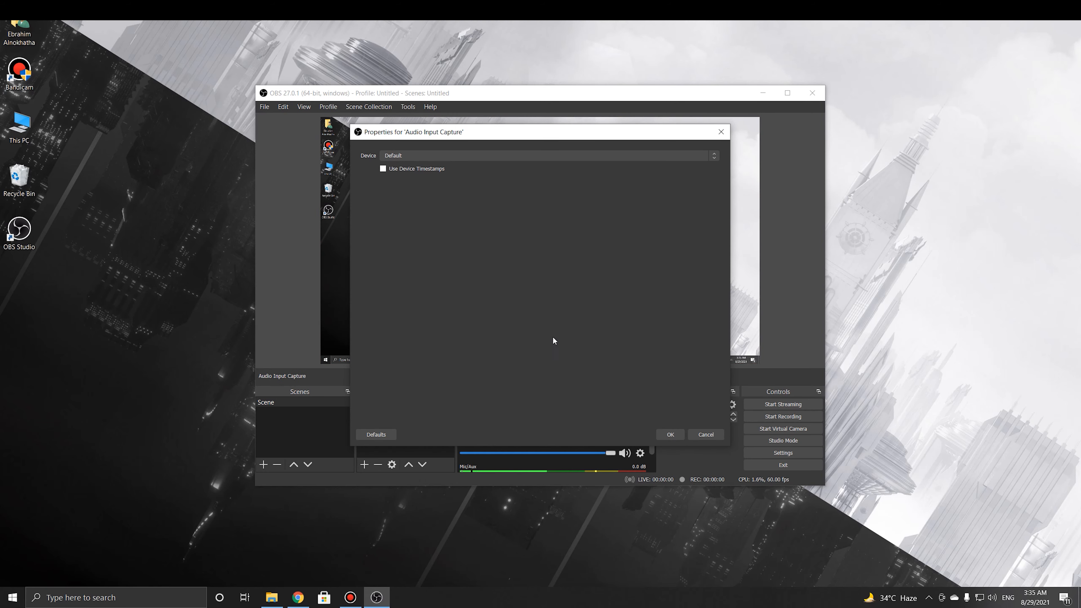
Set its device to the HyperX Cloud II Wireless microphone and confirm
{"action": "left_click", "coordinate": [418, 156]}
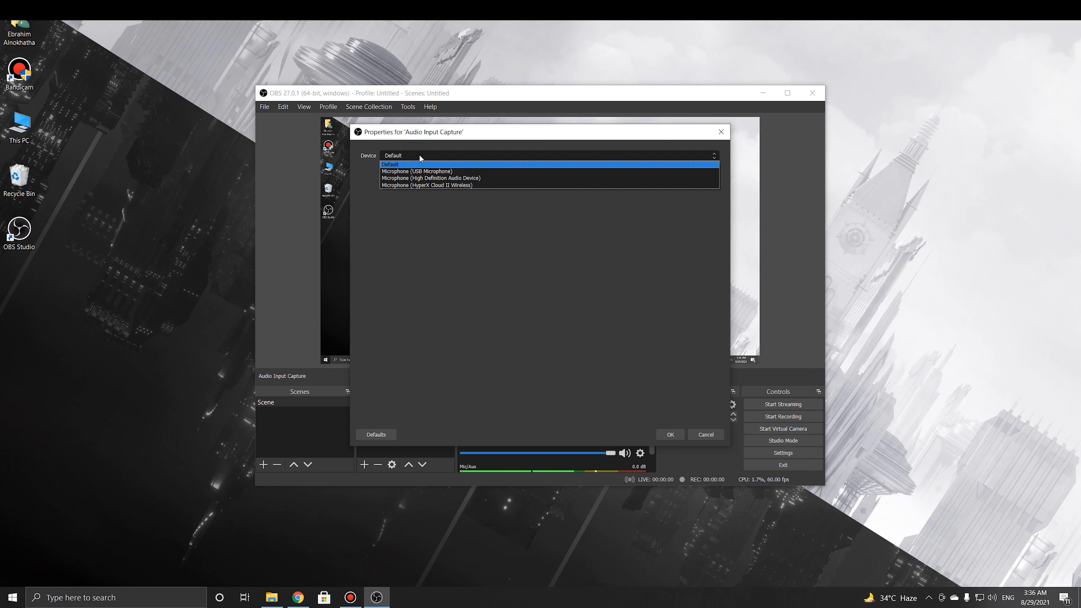
{"action": "left_click", "coordinate": [435, 185]}
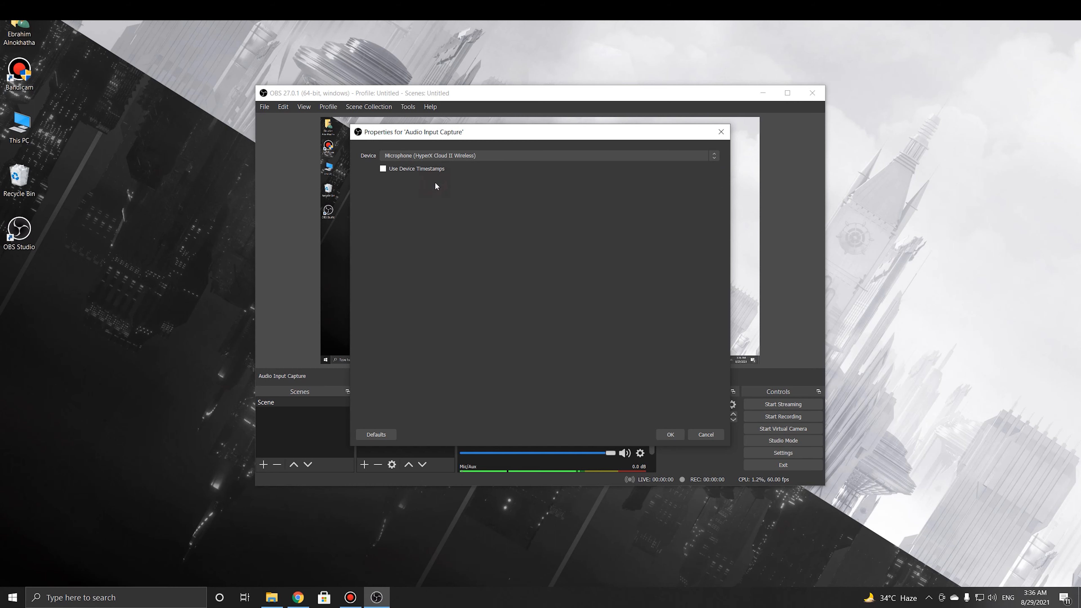
{"action": "left_click", "coordinate": [479, 157]}
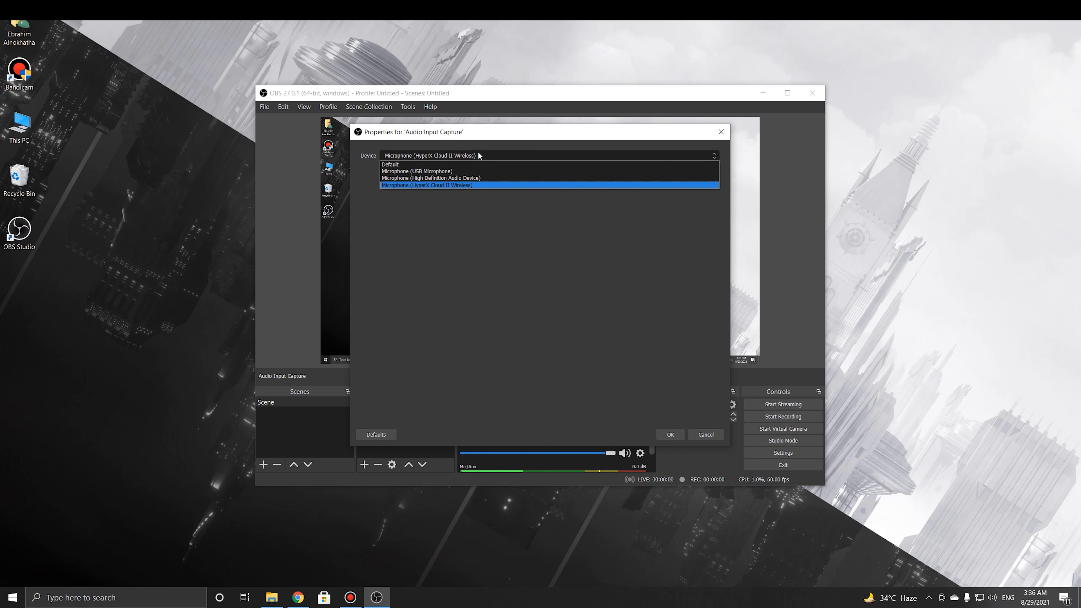
{"action": "left_click", "coordinate": [479, 155]}
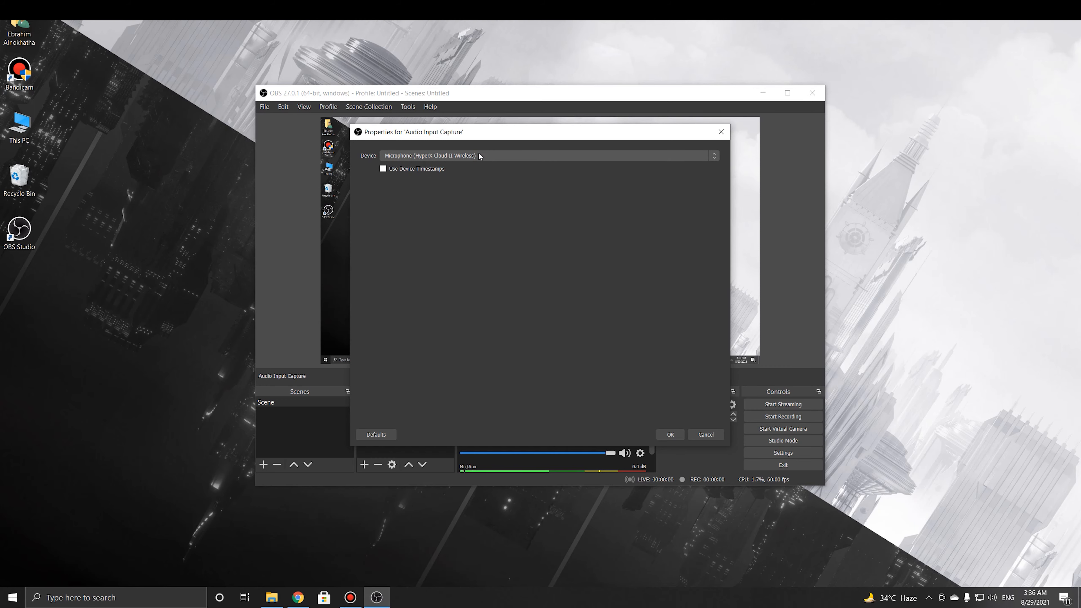
{"action": "left_click", "coordinate": [671, 434]}
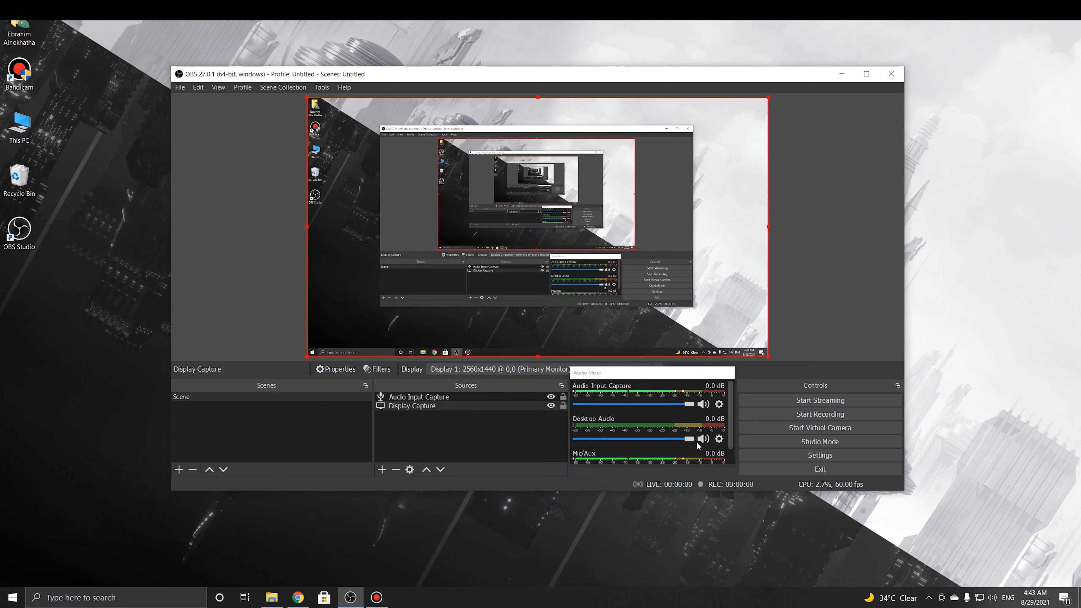
{"action": "left_click", "coordinate": [807, 416]}
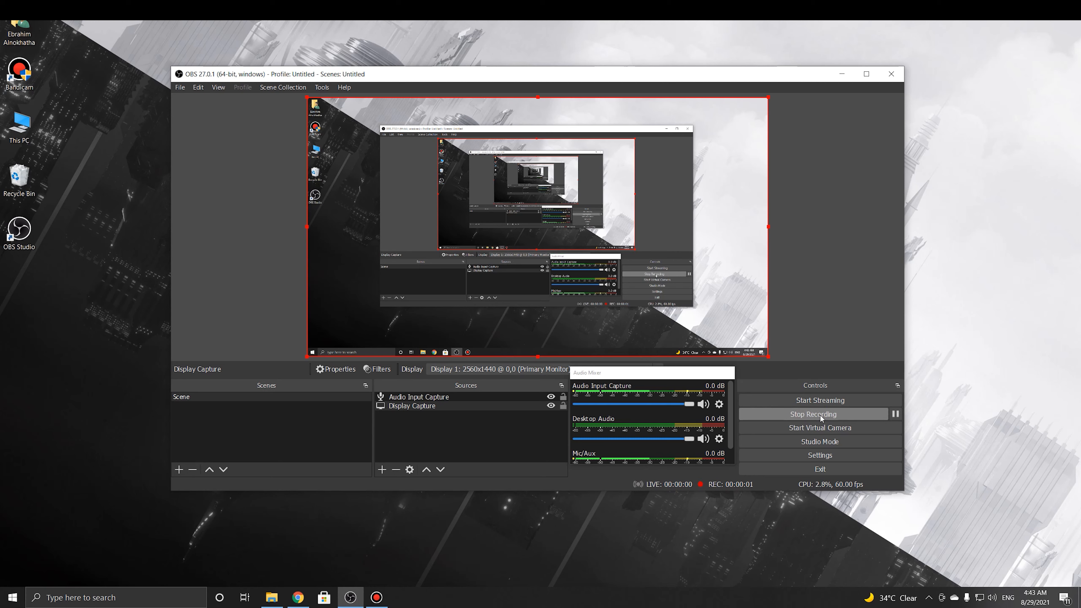
{"action": "left_click", "coordinate": [895, 415]}
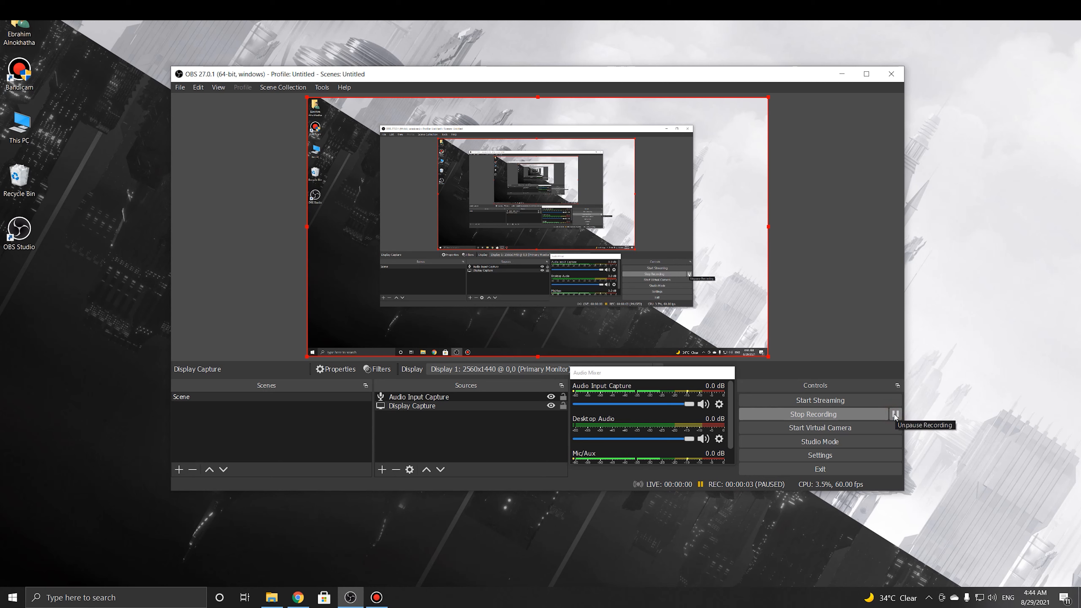
{"action": "left_click", "coordinate": [895, 415]}
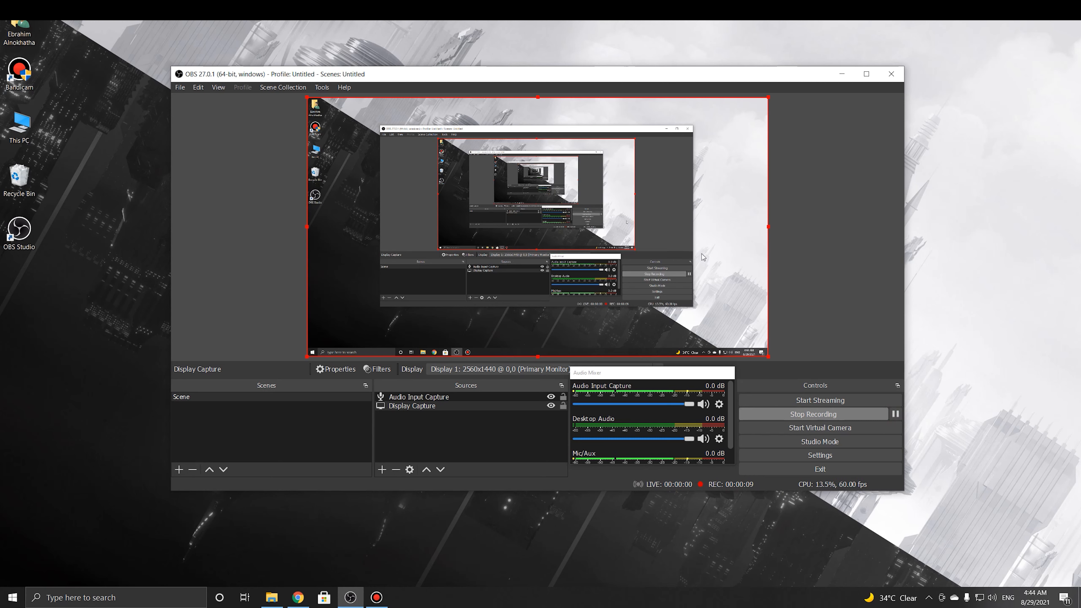
{"action": "left_click", "coordinate": [815, 415]}
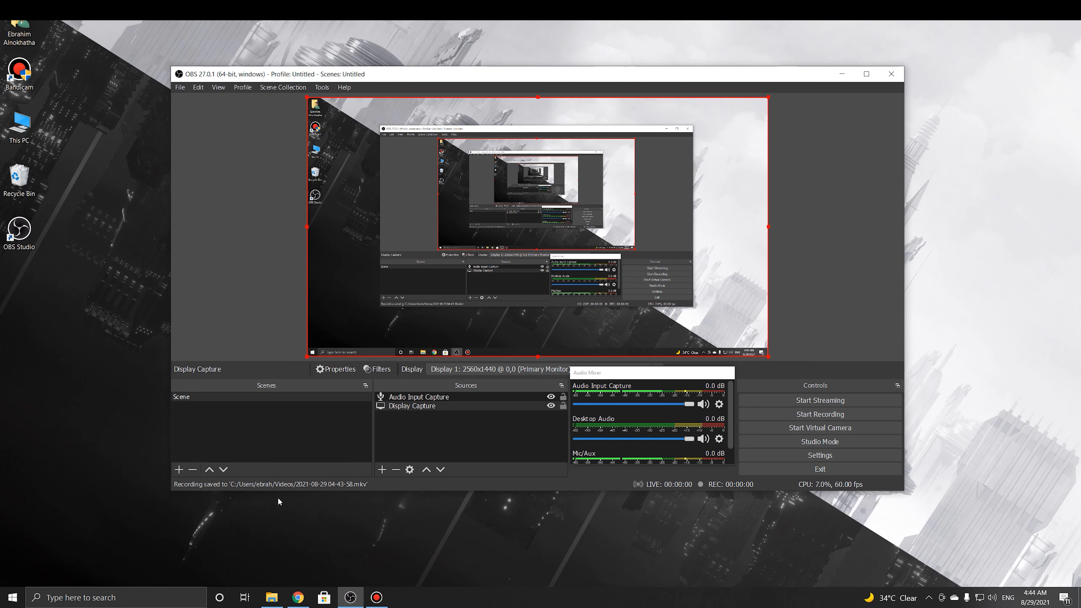
{"action": "left_click", "coordinate": [275, 597]}
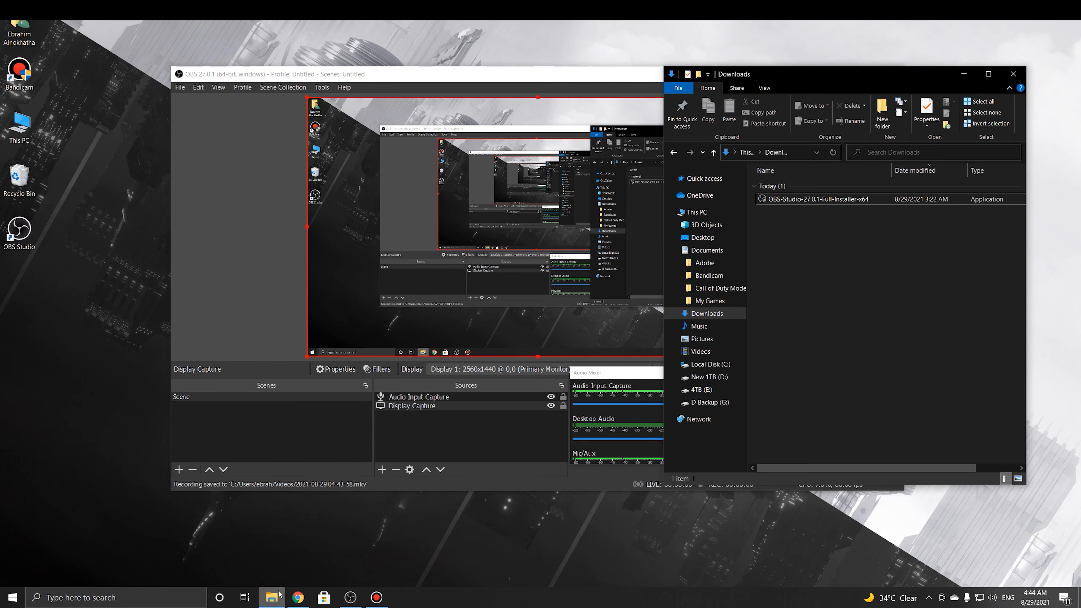
{"action": "left_click", "coordinate": [697, 353]}
{"action": "left_click_drag", "start_coordinate": [858, 267], "coordinate": [809, 250]}
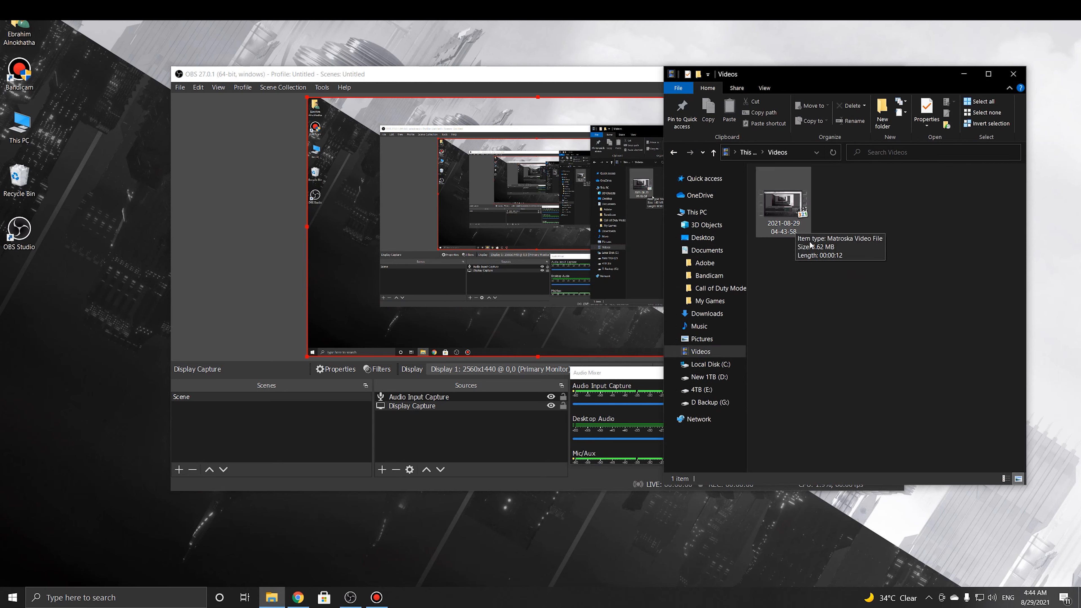
{"action": "left_click", "coordinate": [218, 166]}
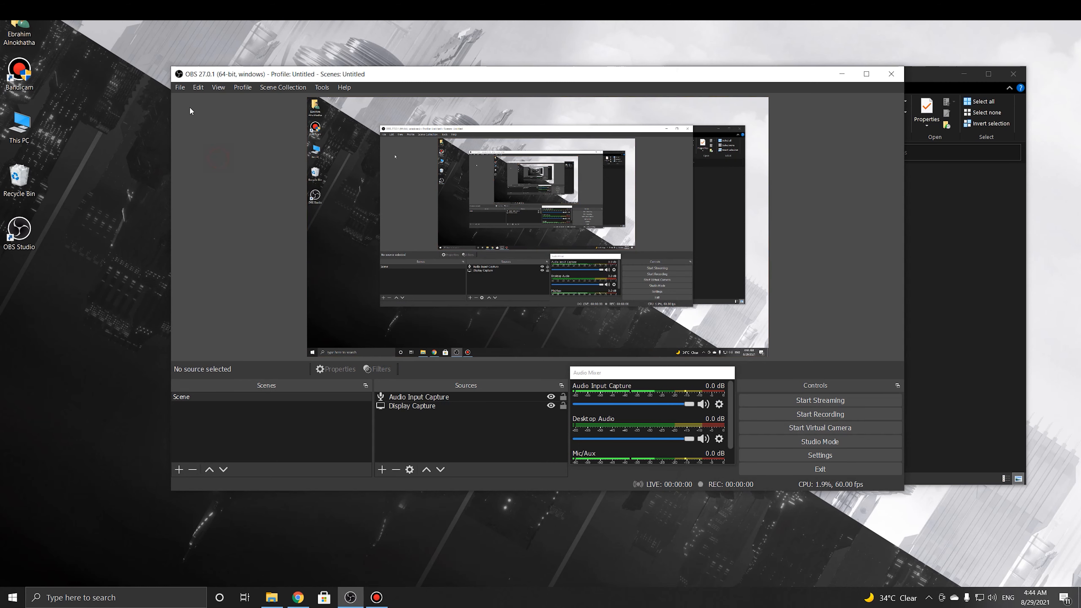
{"action": "left_click", "coordinate": [181, 88]}
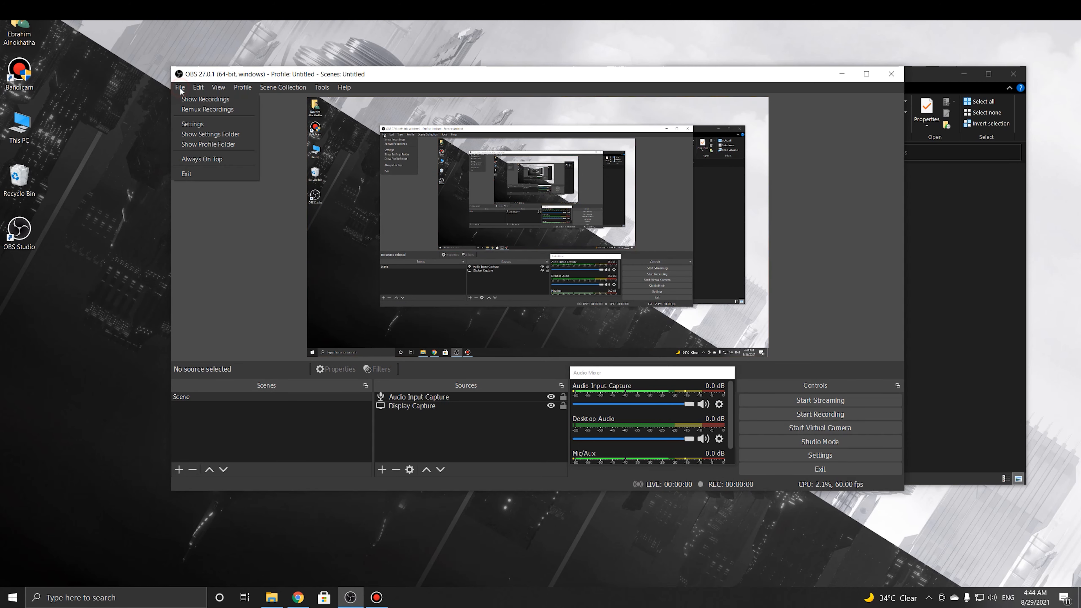
{"action": "left_click", "coordinate": [191, 109]}
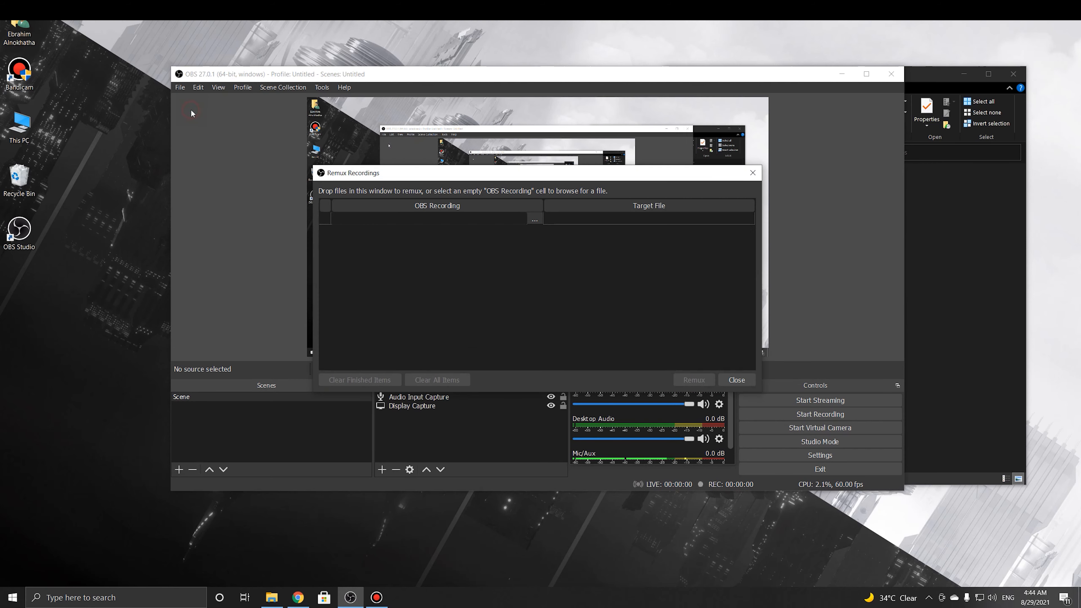
{"action": "left_click", "coordinate": [963, 197]}
{"action": "left_click_drag", "start_coordinate": [784, 202], "coordinate": [430, 221]}
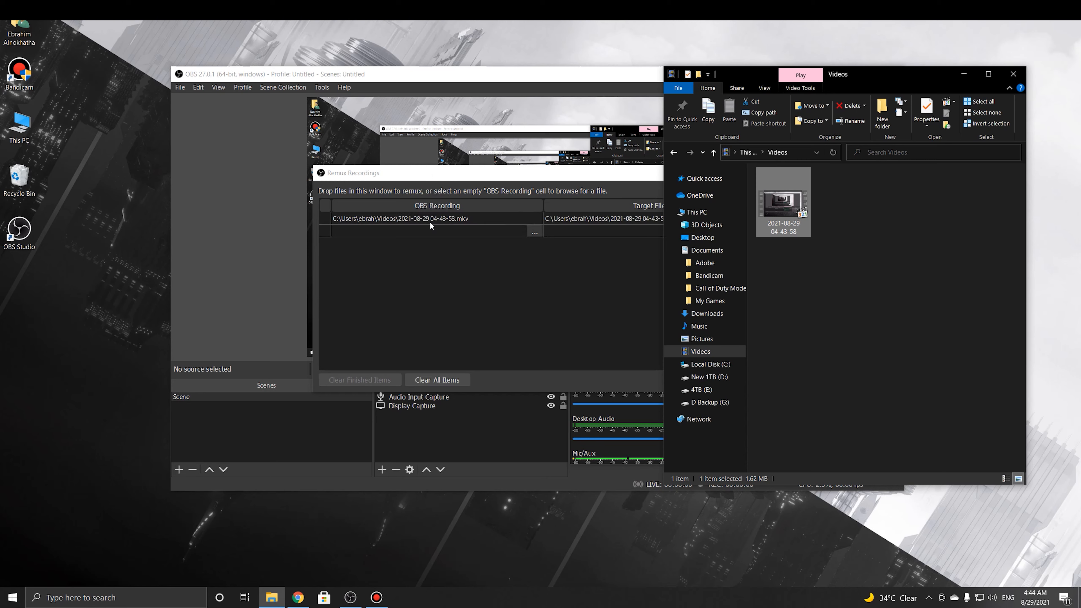
{"action": "left_click", "coordinate": [489, 271]}
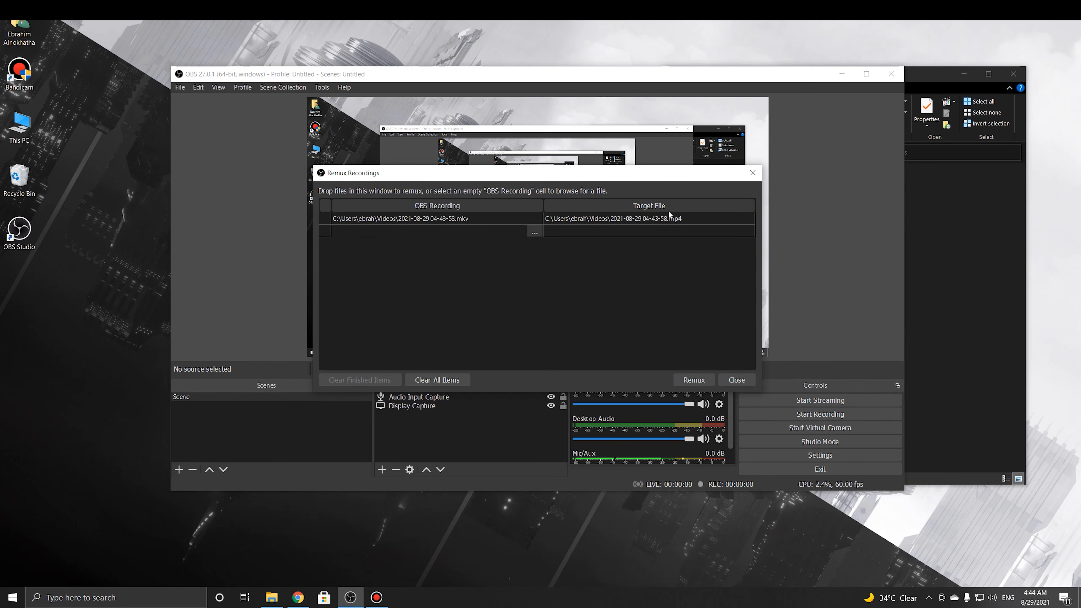
{"action": "left_click", "coordinate": [696, 377]}
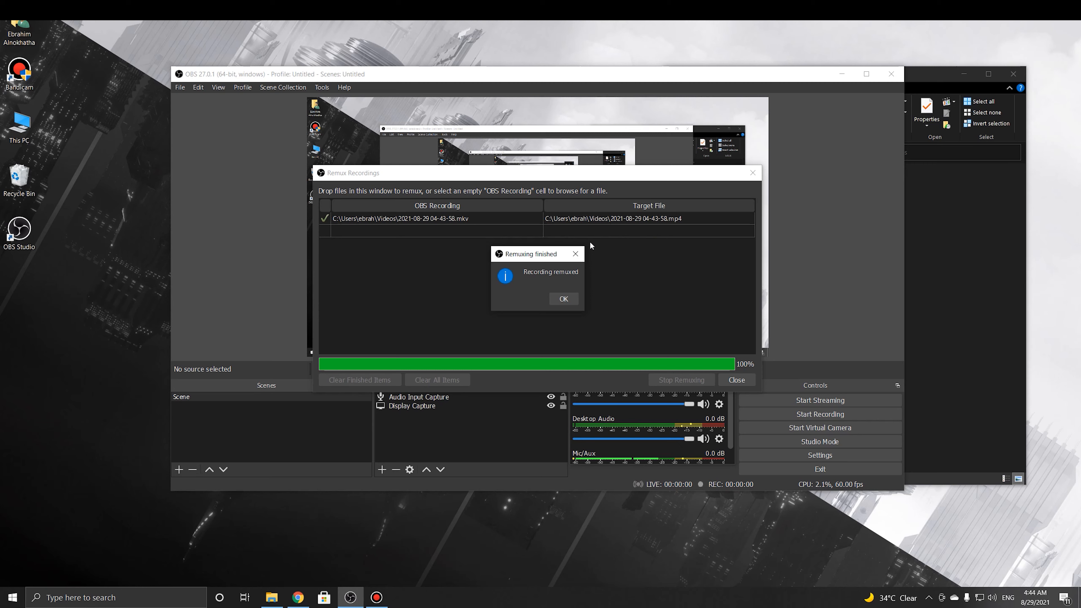
{"action": "left_click", "coordinate": [555, 301]}
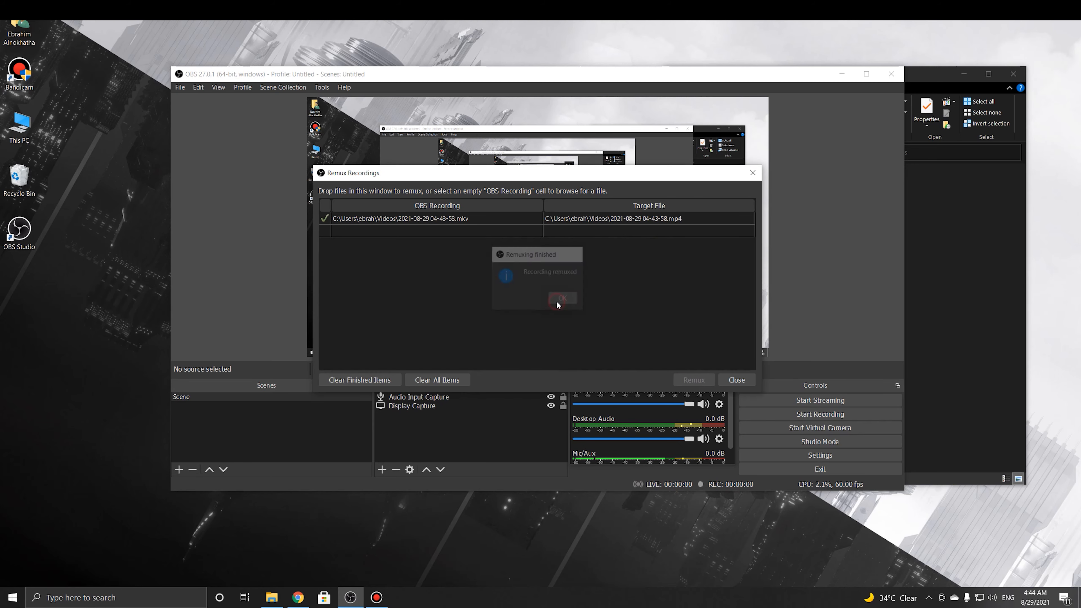
{"action": "left_click", "coordinate": [925, 253]}
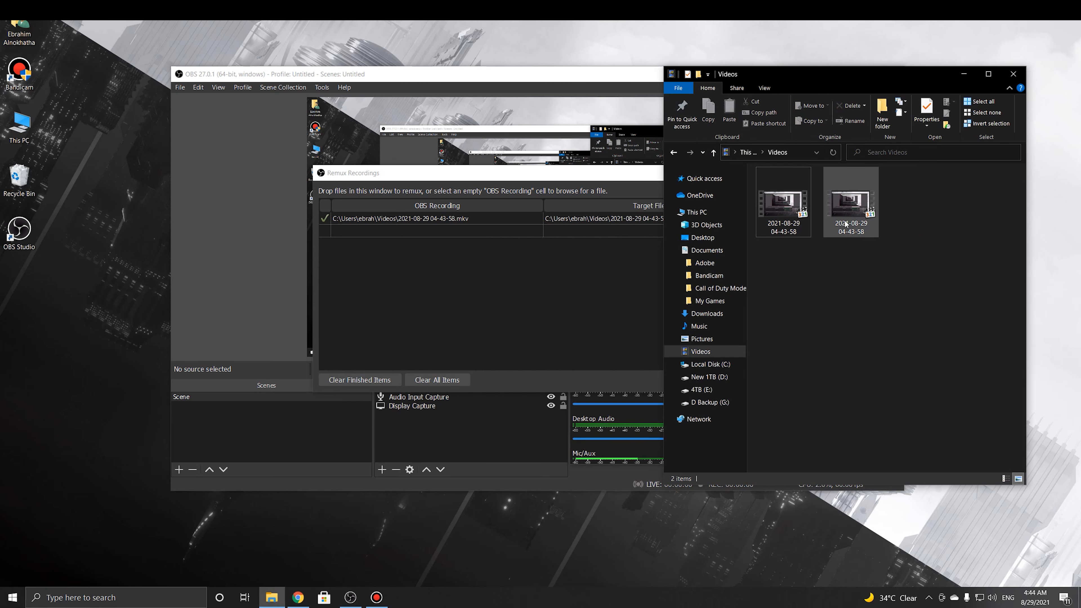
{"action": "left_click", "coordinate": [859, 209]}
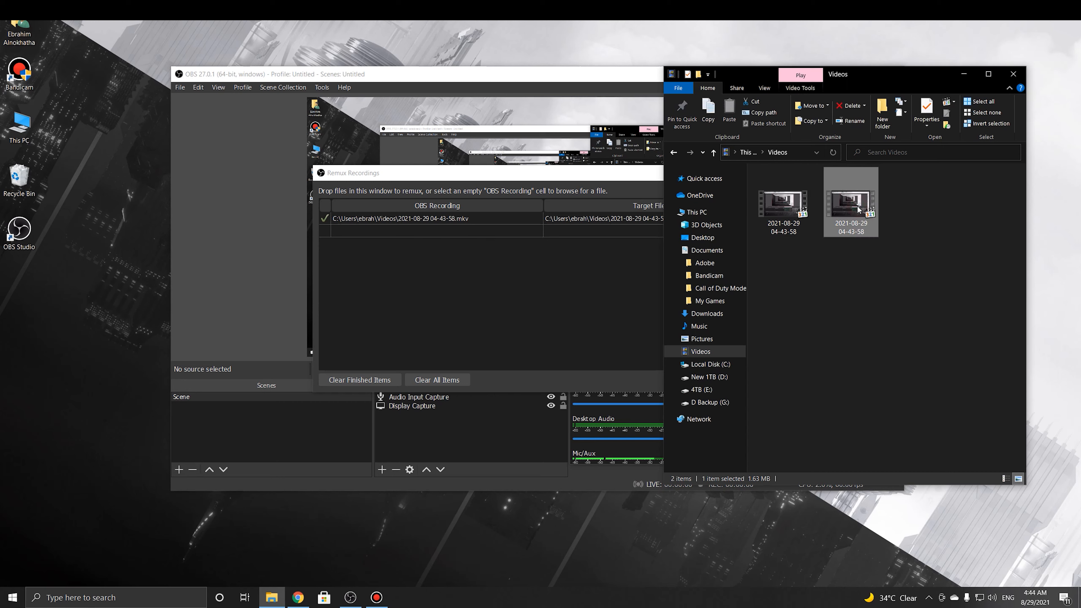
{"action": "right_click", "coordinate": [855, 203]}
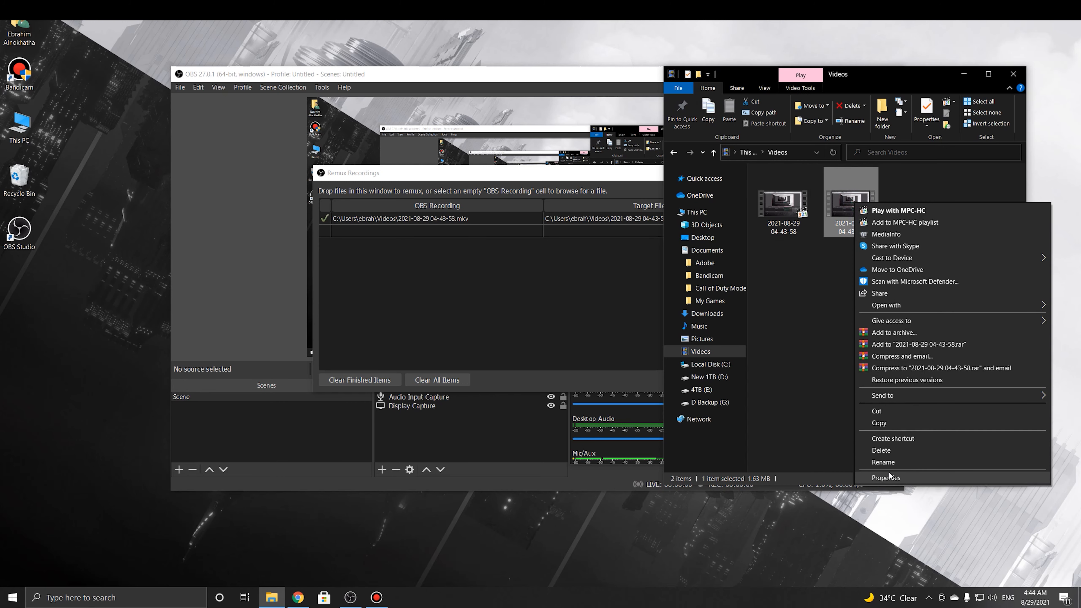
{"action": "left_click", "coordinate": [887, 477]}
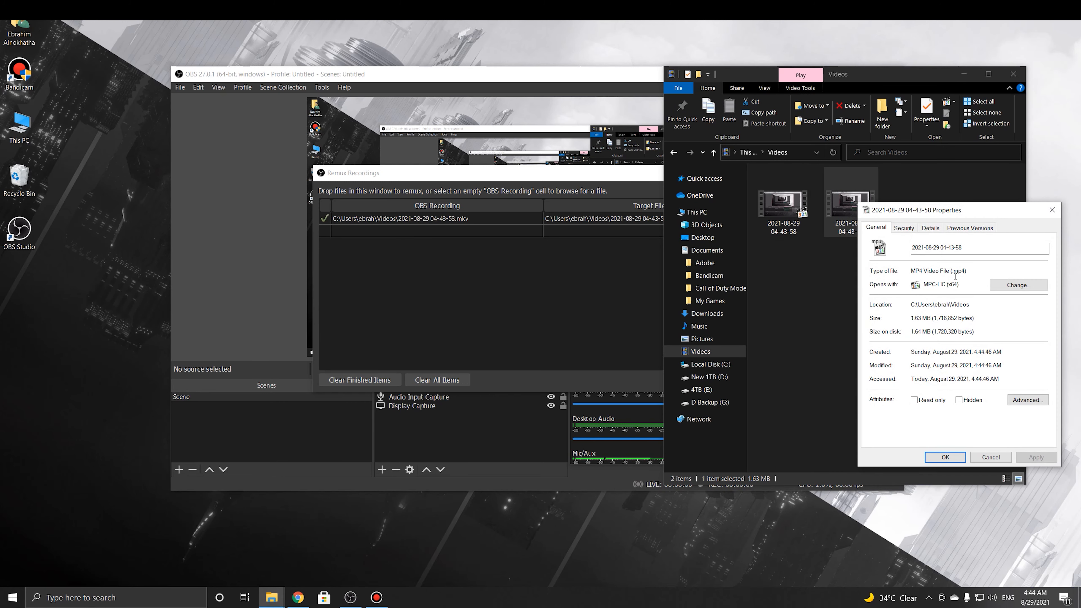
{"action": "left_click_drag", "start_coordinate": [967, 272], "coordinate": [953, 274]}
{"action": "left_click", "coordinate": [994, 458]}
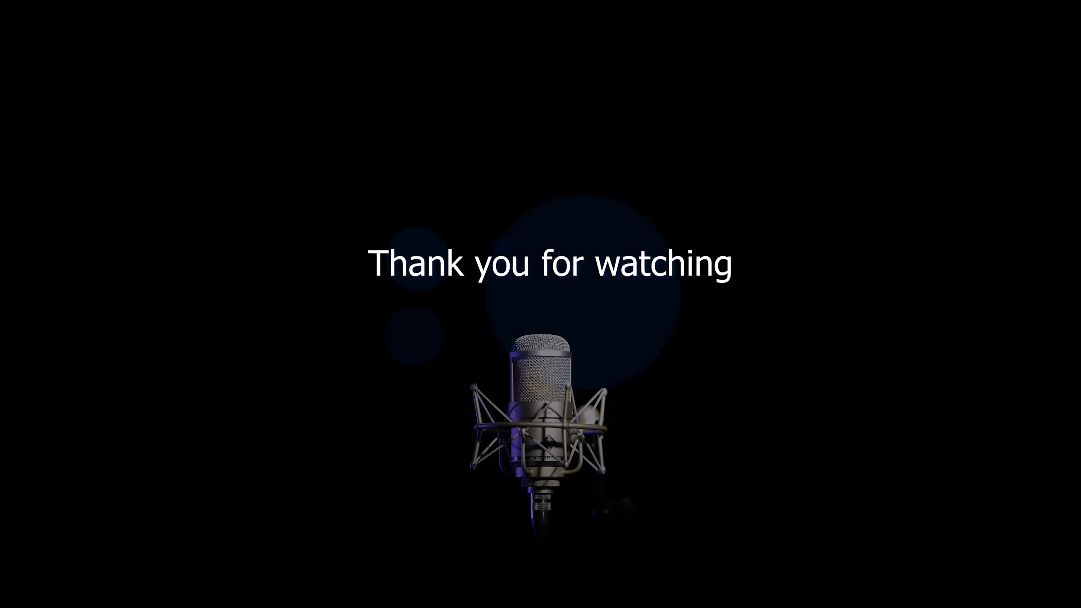